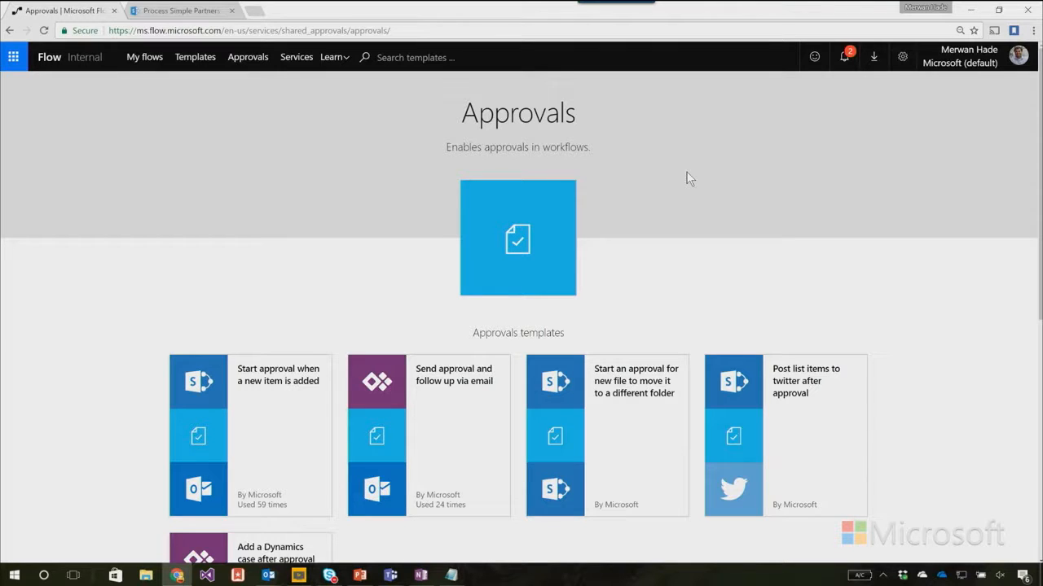
# Start a flow from the "Post list items to twitter after approval" template using the connected SharePoint, Approvals and Twitter accounts.
pyautogui.scroll(-2, 740, 290)
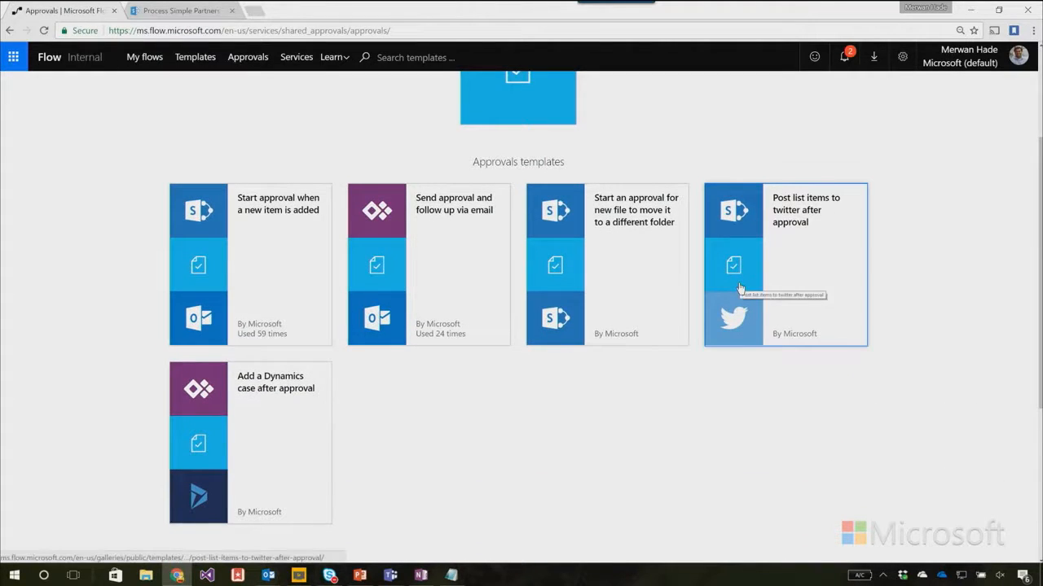
pyautogui.scroll(2, 740, 290)
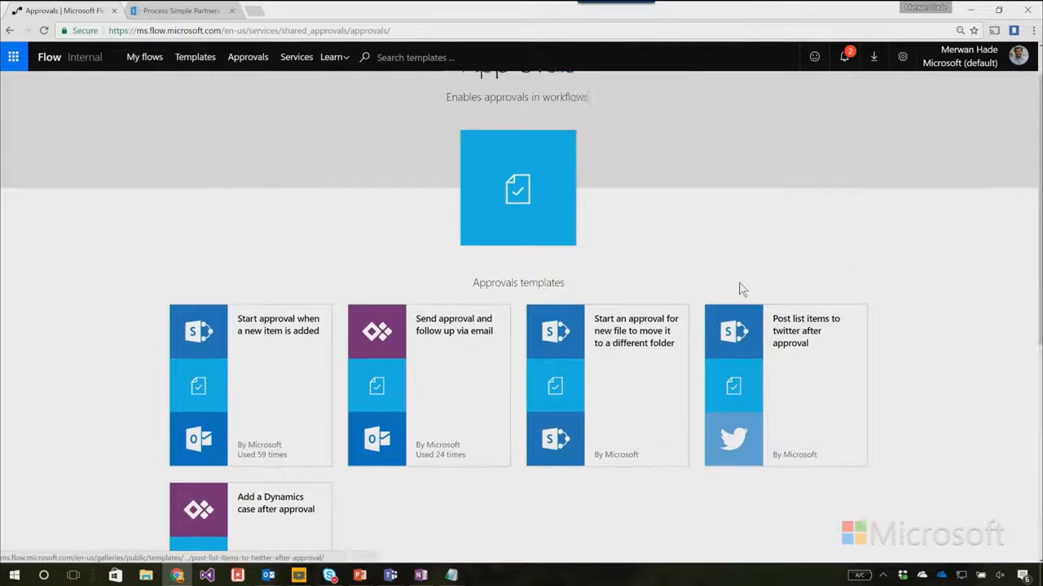
pyautogui.click(835, 367)
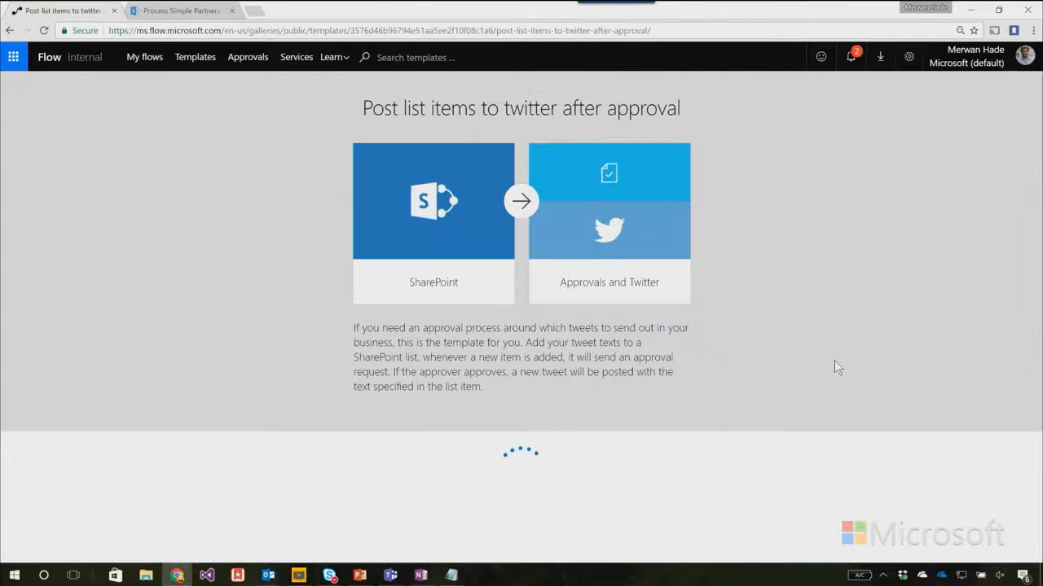
pyautogui.scroll(-2, 915, 303)
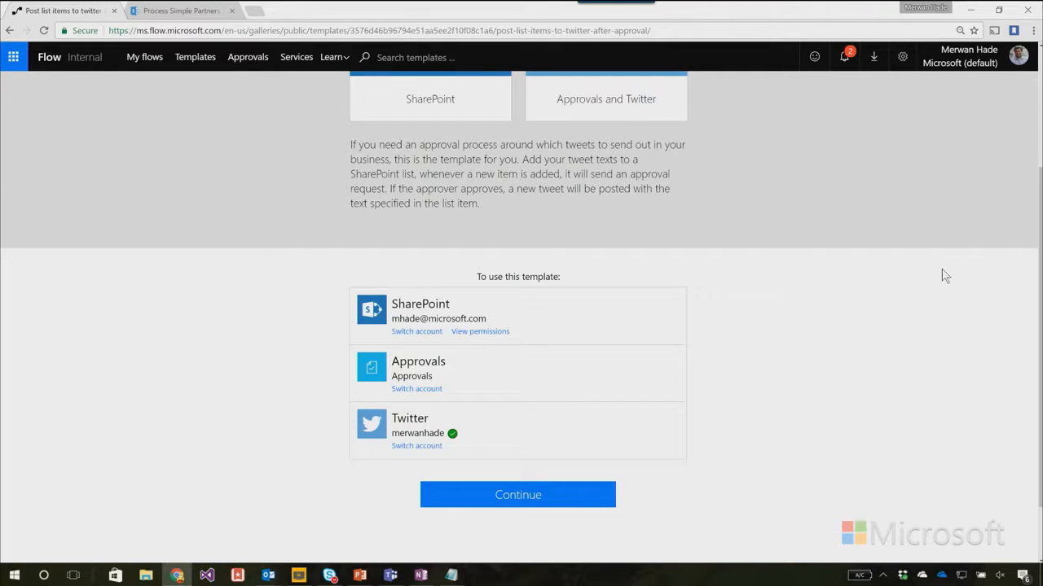
pyautogui.click(484, 502)
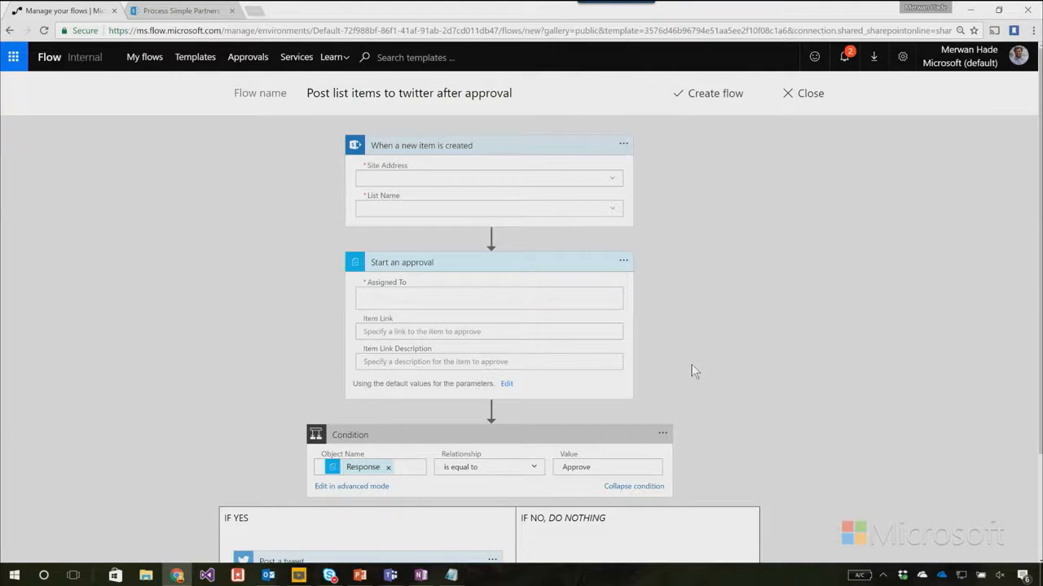
pyautogui.scroll(-2, 694, 371)
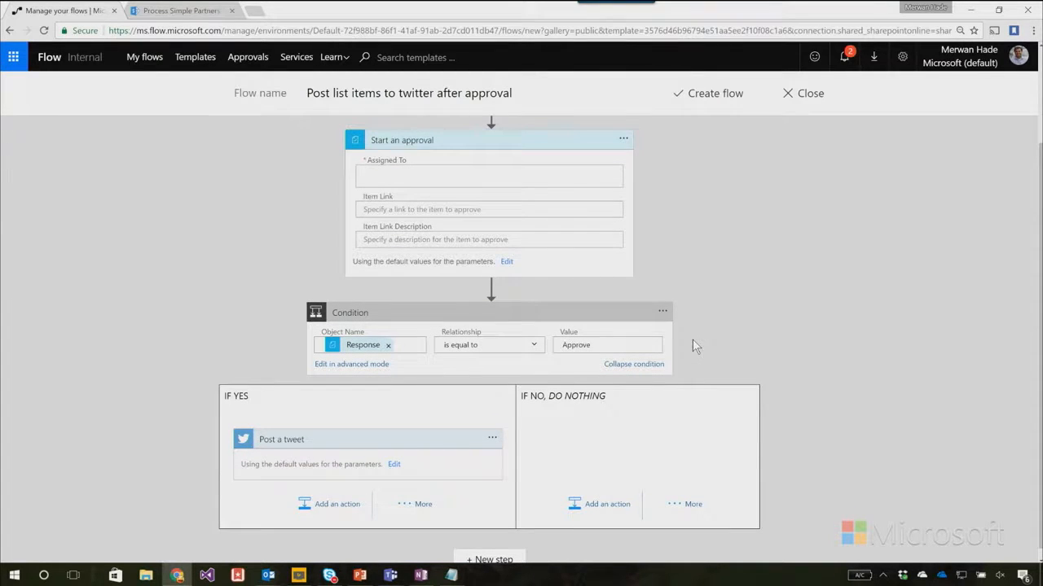
pyautogui.scroll(2, 692, 345)
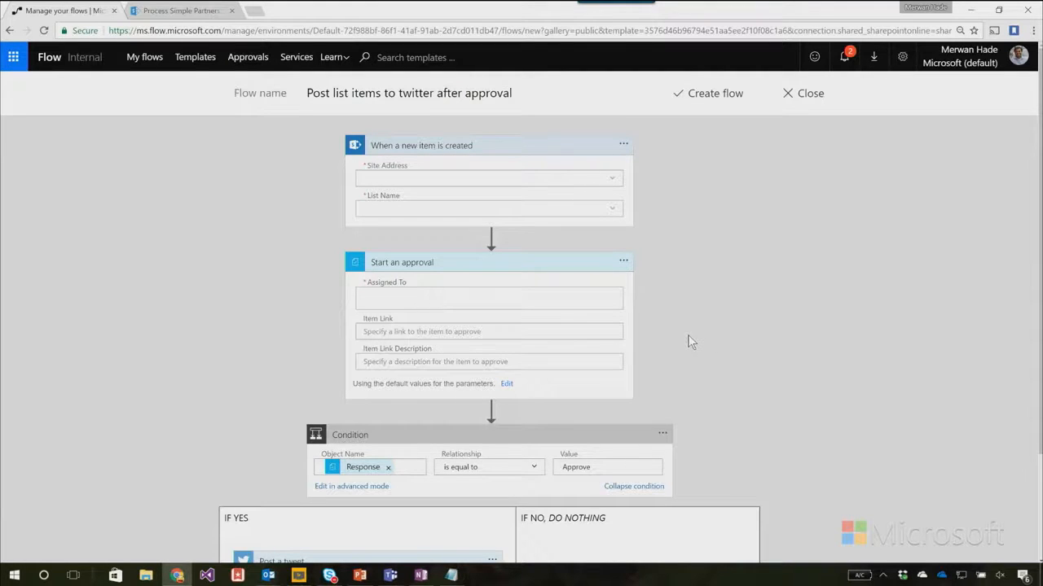
pyautogui.scroll(-2, 681, 332)
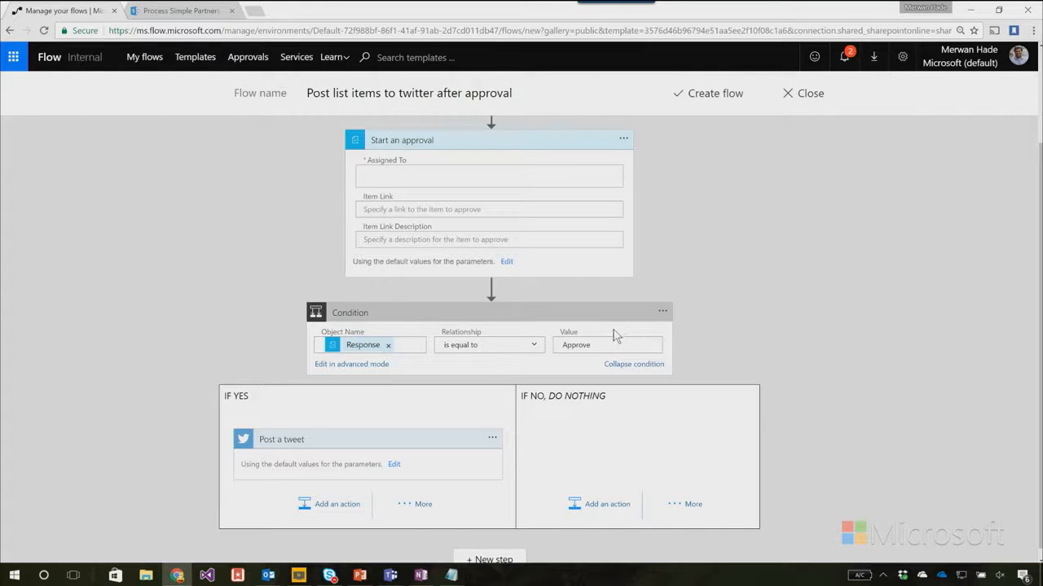
pyautogui.scroll(2, 629, 331)
# Switch to SharePoint and add a Yes/No column named ApprovalStatus to the ContosoTweets list.
pyautogui.click(181, 13)
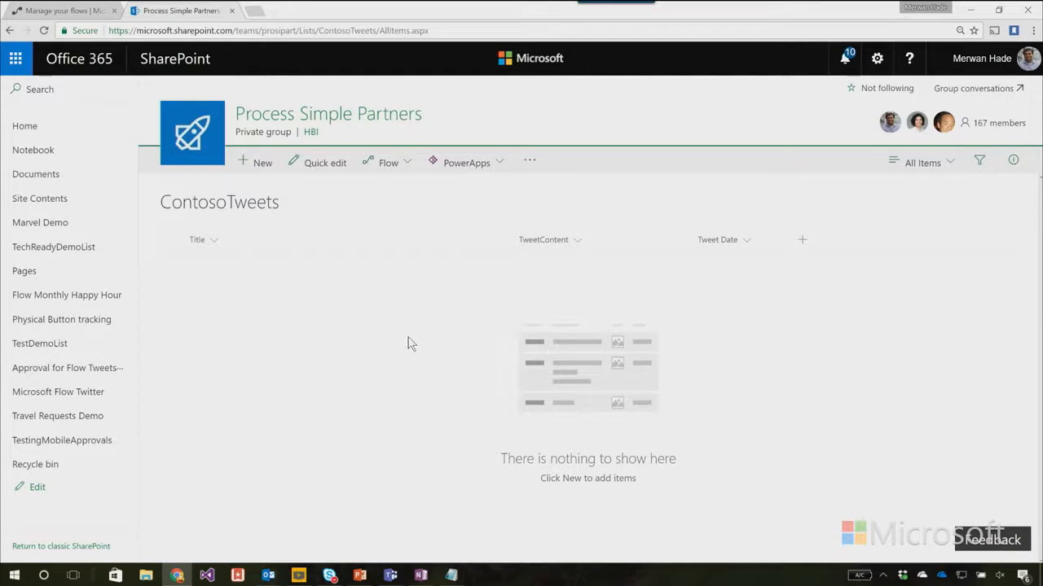
pyautogui.click(803, 243)
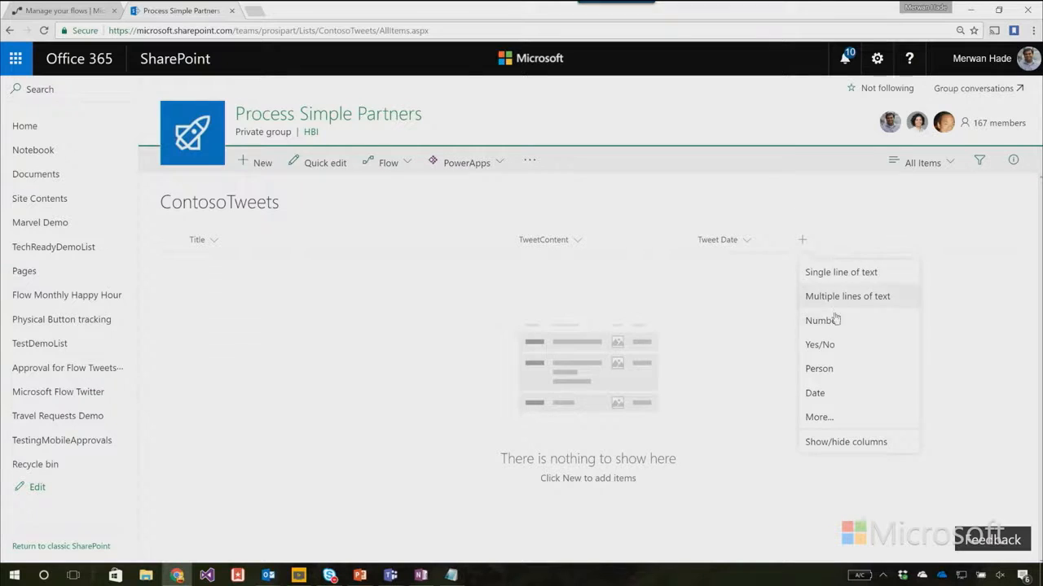
pyautogui.click(819, 345)
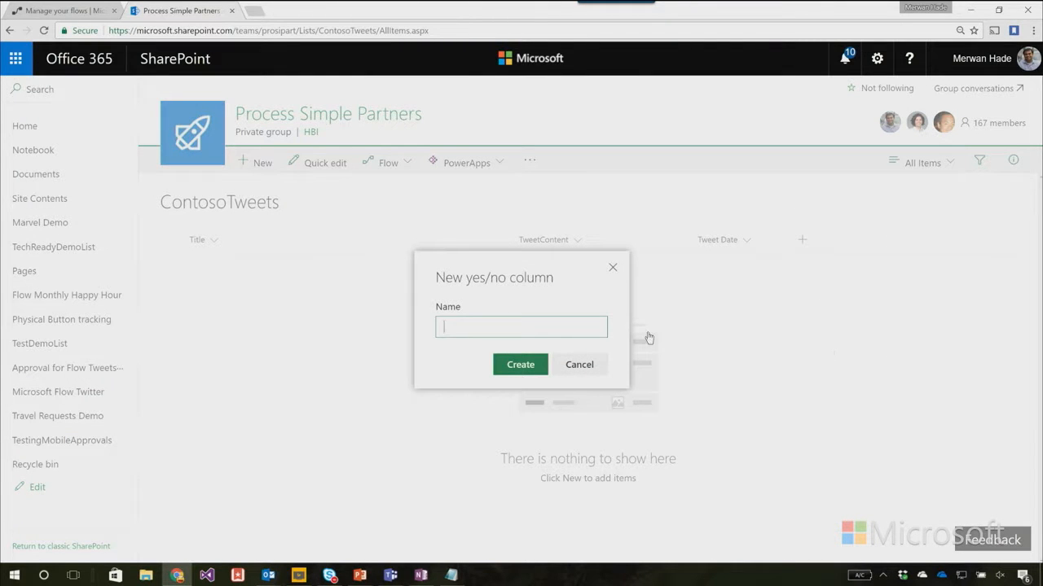
pyautogui.write('ApprovalStatus')
pyautogui.click(513, 366)
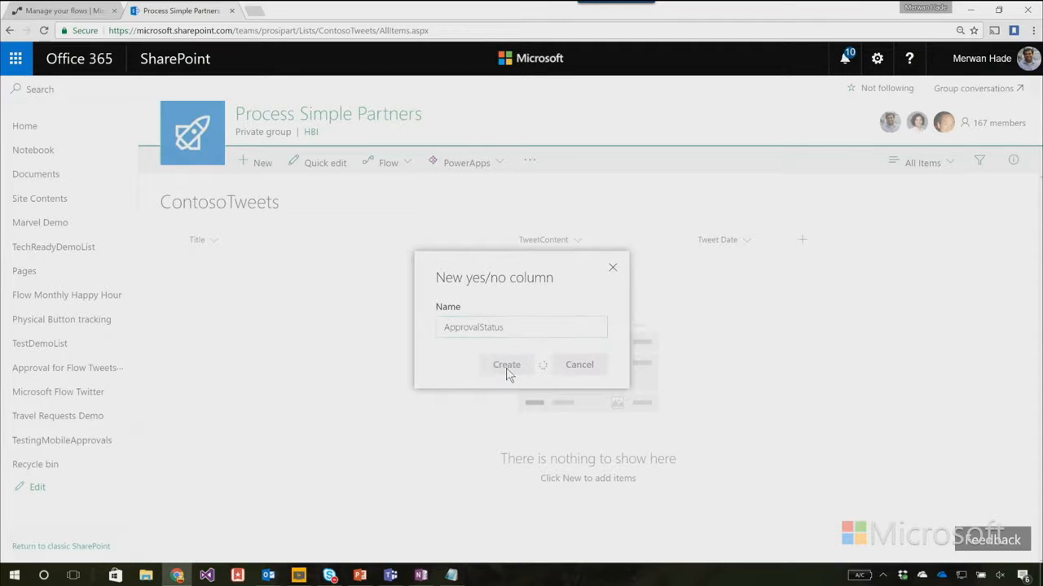
# Add a single line of text column named ApproverComments to the ContosoTweets list.
pyautogui.click(899, 240)
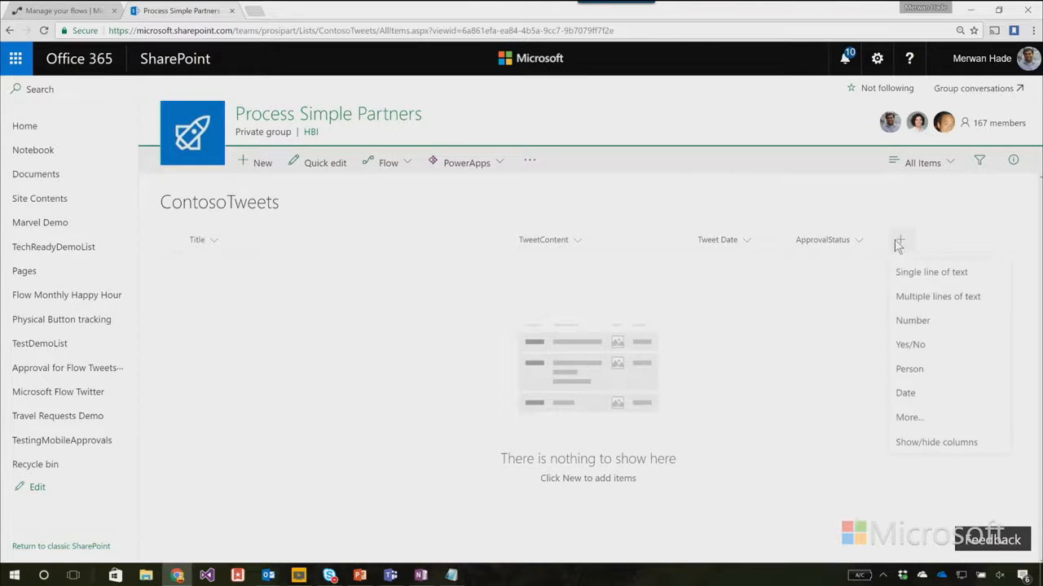
pyautogui.click(921, 274)
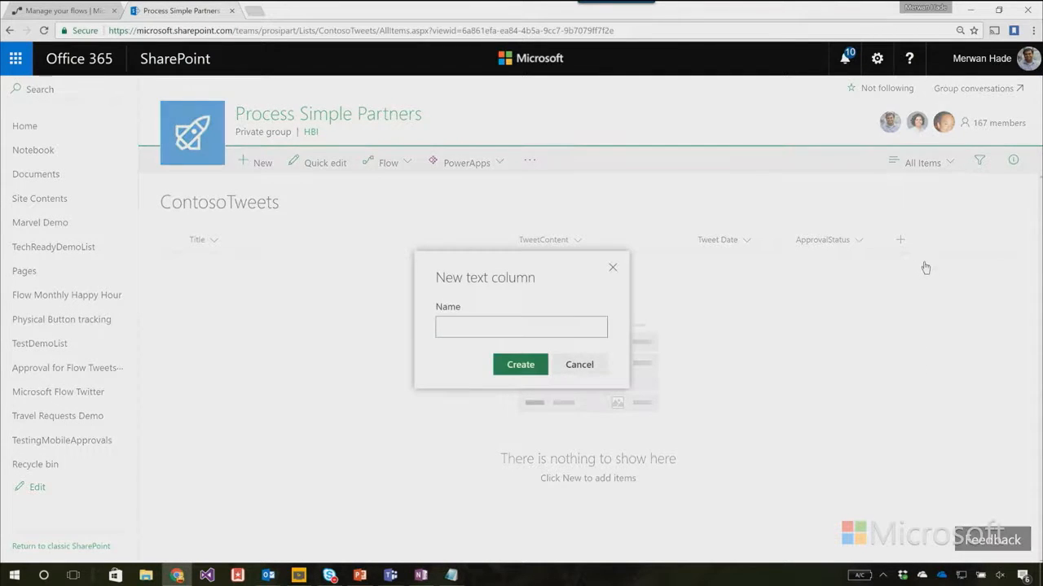
pyautogui.write('ApproverComments')
pyautogui.click(516, 366)
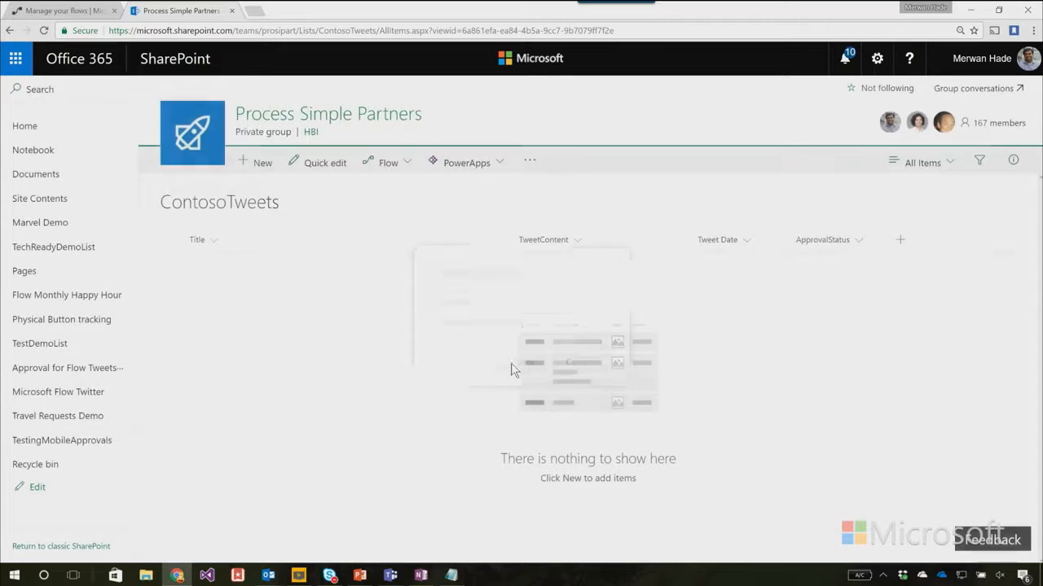
# Switch back to Microsoft Flow and set the new-item trigger to the Process Simple Partners site and the ContosoTweets list.
pyautogui.click(34, 13)
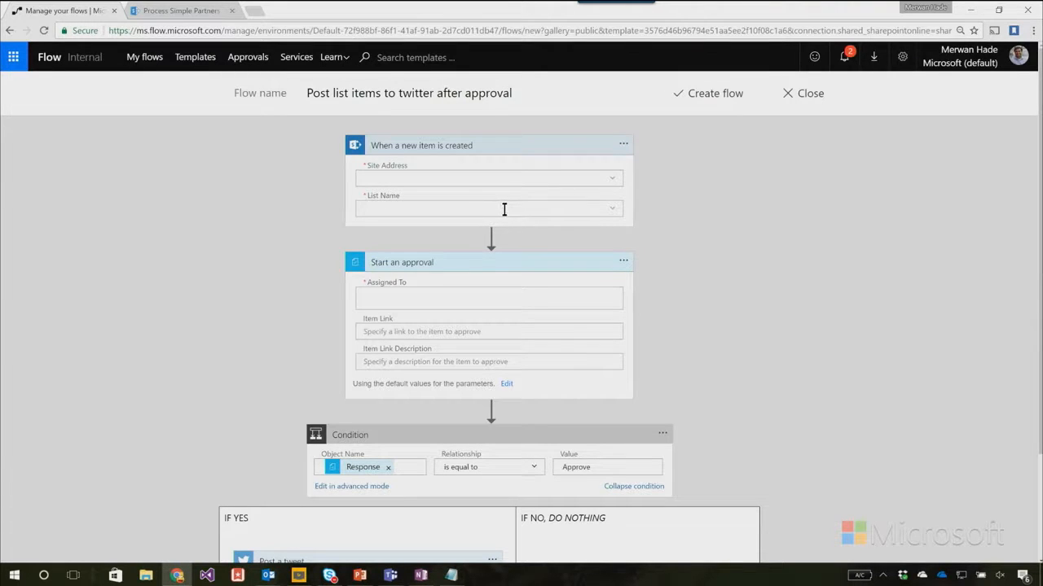
pyautogui.click(613, 182)
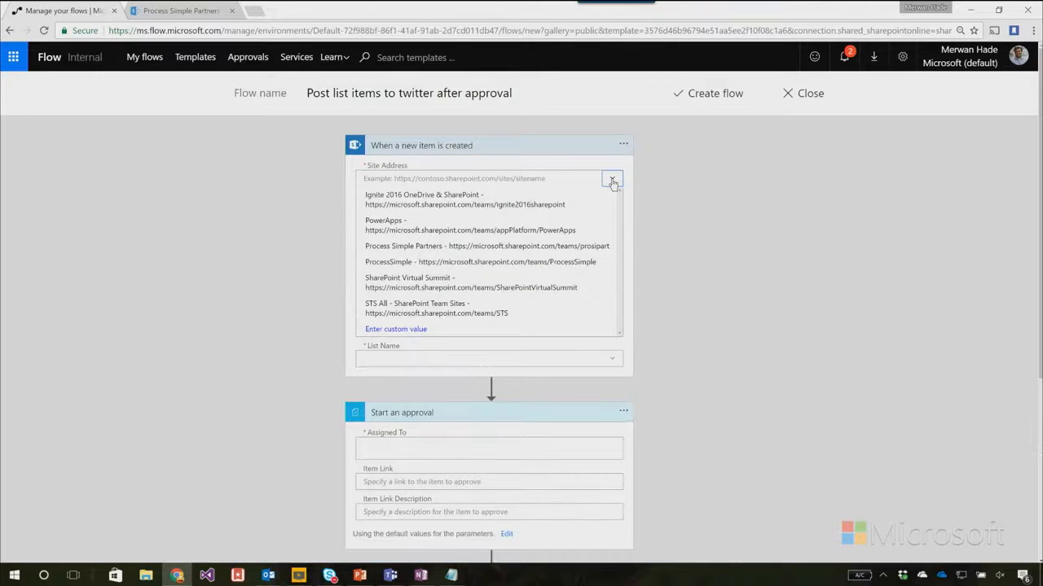
pyautogui.click(430, 250)
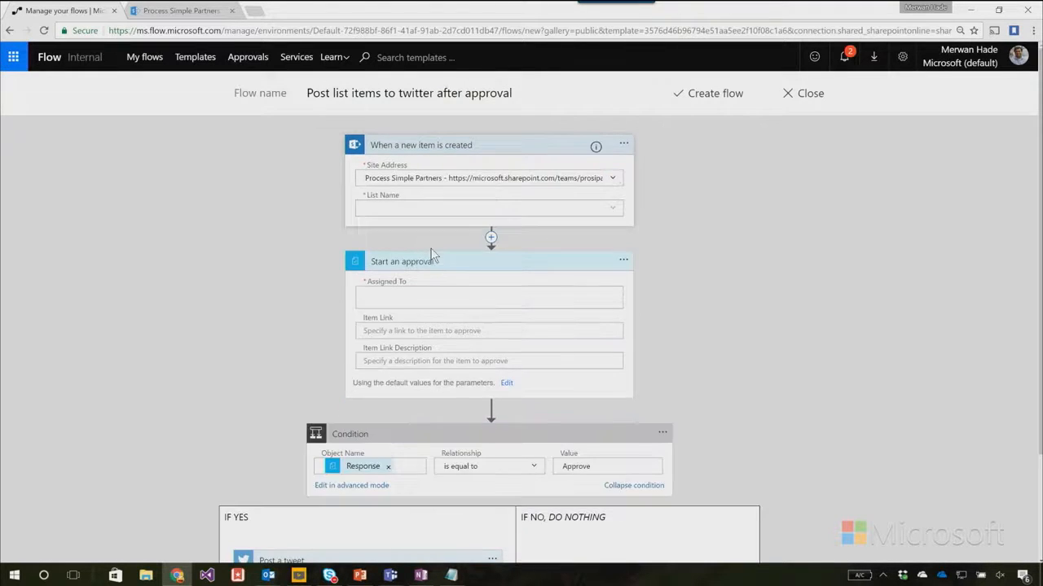
pyautogui.click(616, 214)
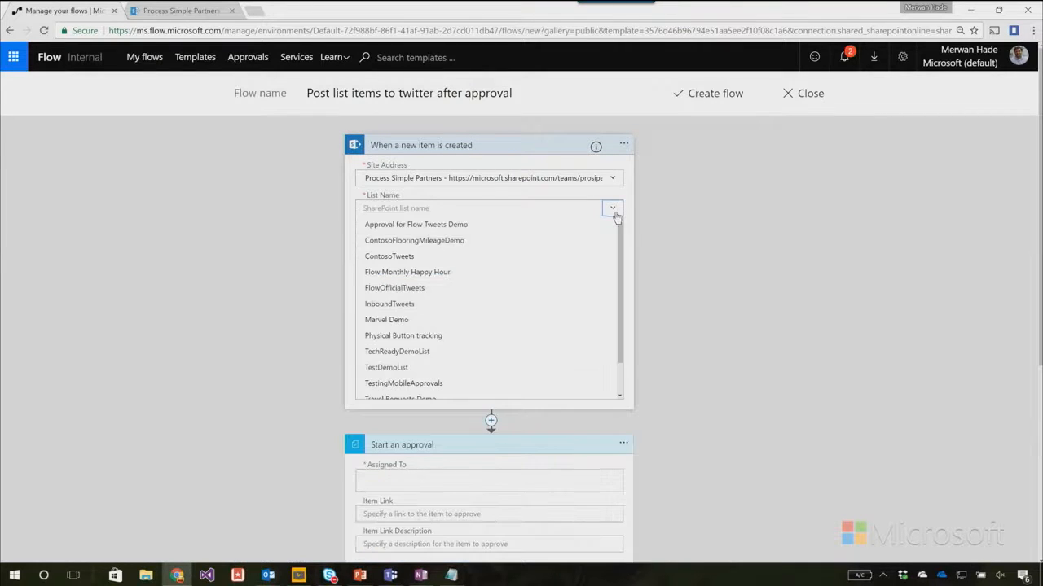
pyautogui.click(404, 259)
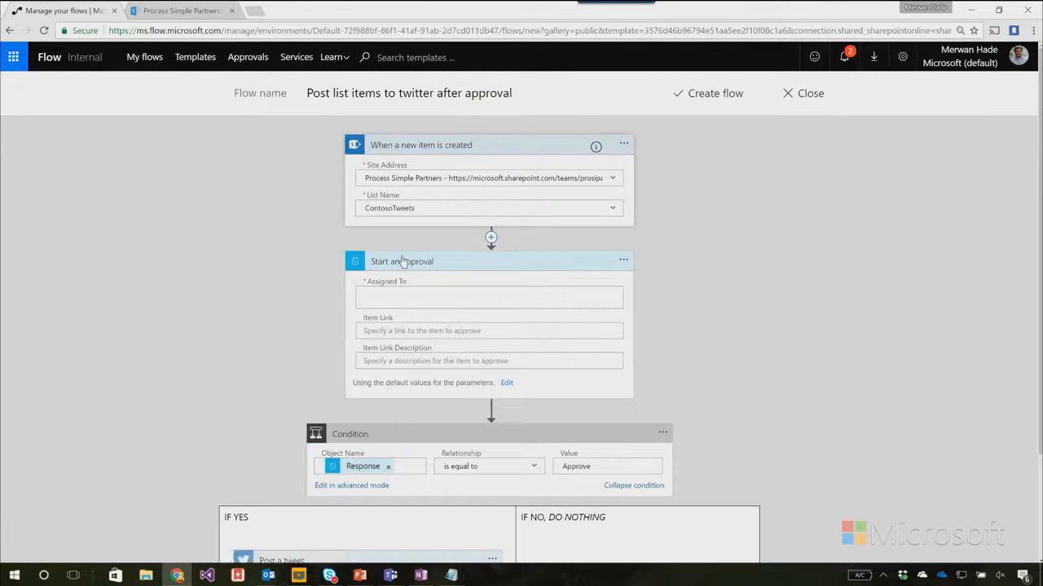
# Show the approval's default parameters and set its title to "New tweet for" followed by the list item's Title dynamic content.
pyautogui.click(504, 384)
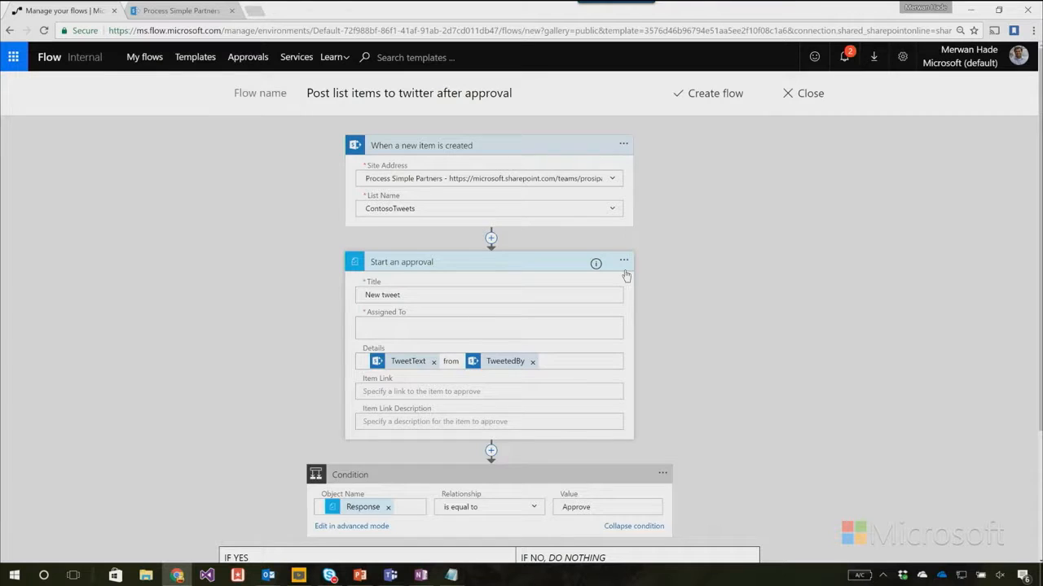
pyautogui.click(427, 294)
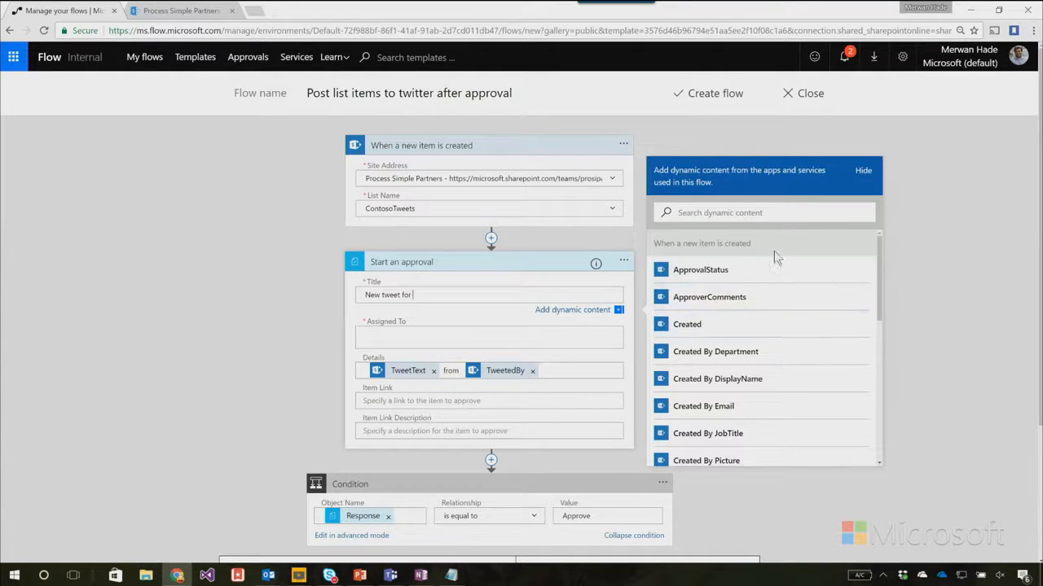
pyautogui.scroll(-2, 855, 331)
pyautogui.scroll(-1, 855, 331)
pyautogui.scroll(5, 847, 326)
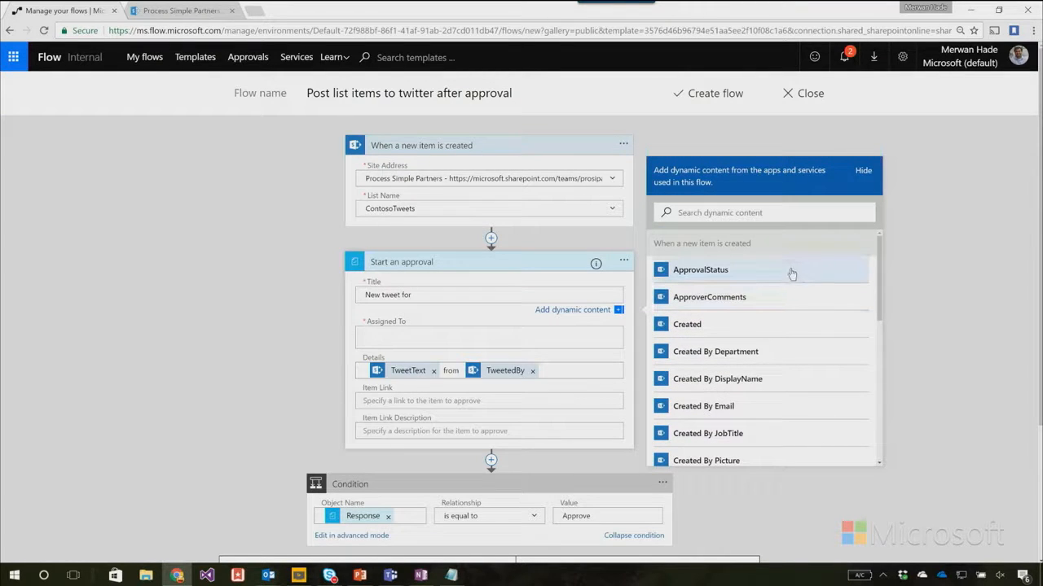
pyautogui.scroll(-4, 805, 334)
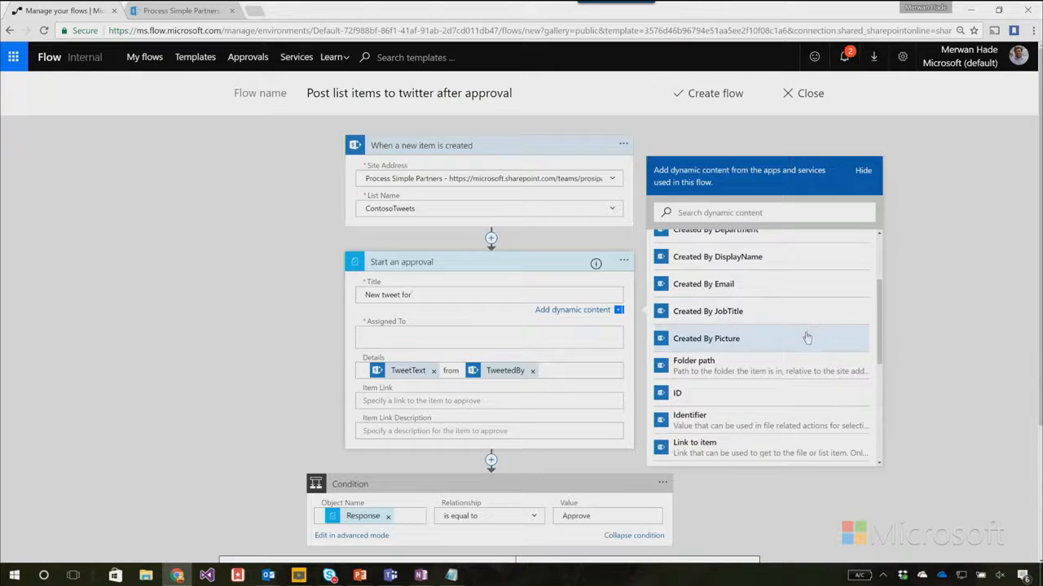
pyautogui.scroll(-1, 807, 346)
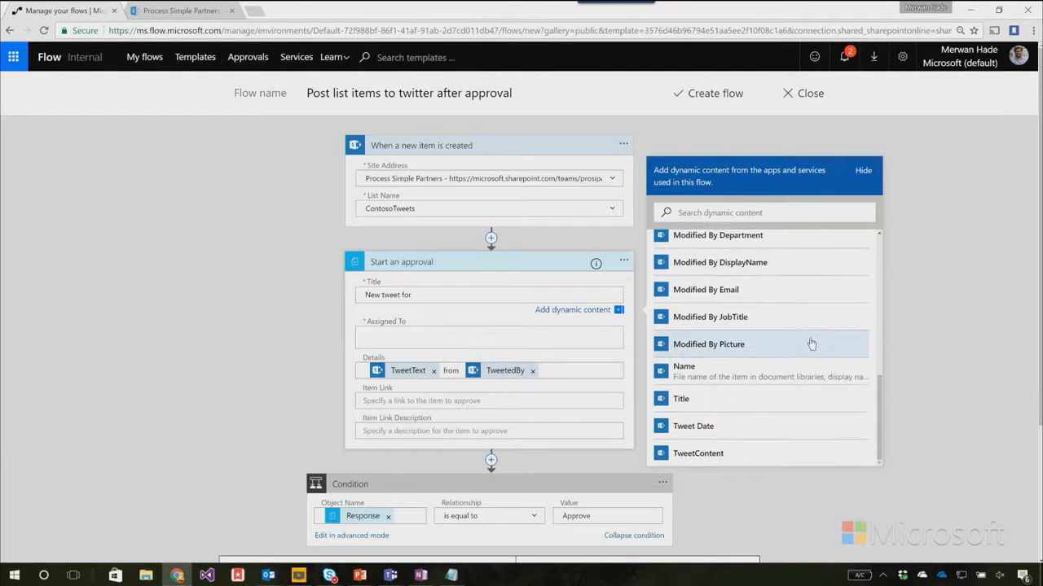
pyautogui.click(709, 400)
# Assign the approval to the approver by looking up their account alias and choosing the matching person.
pyautogui.click(416, 334)
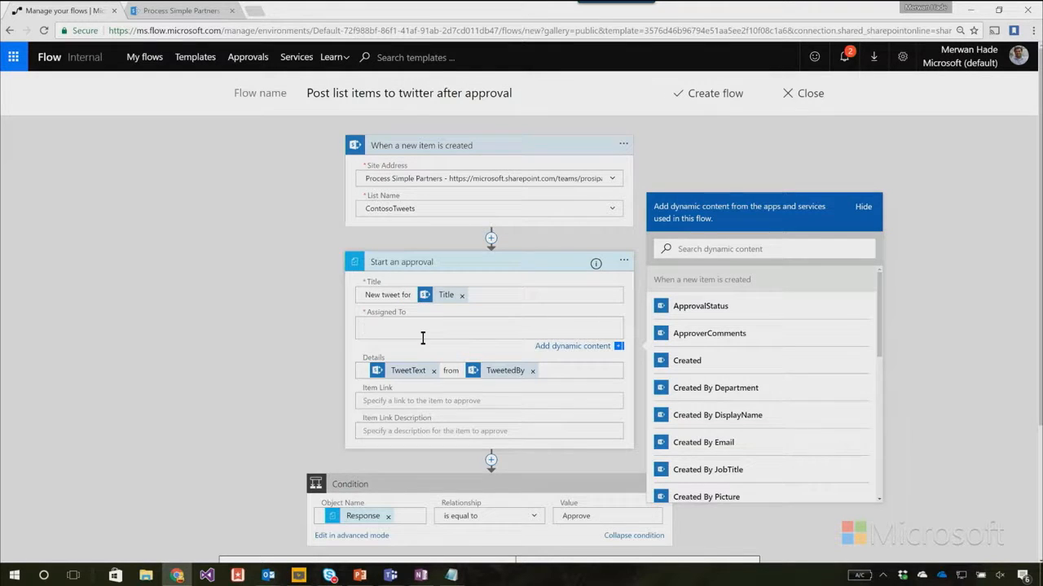
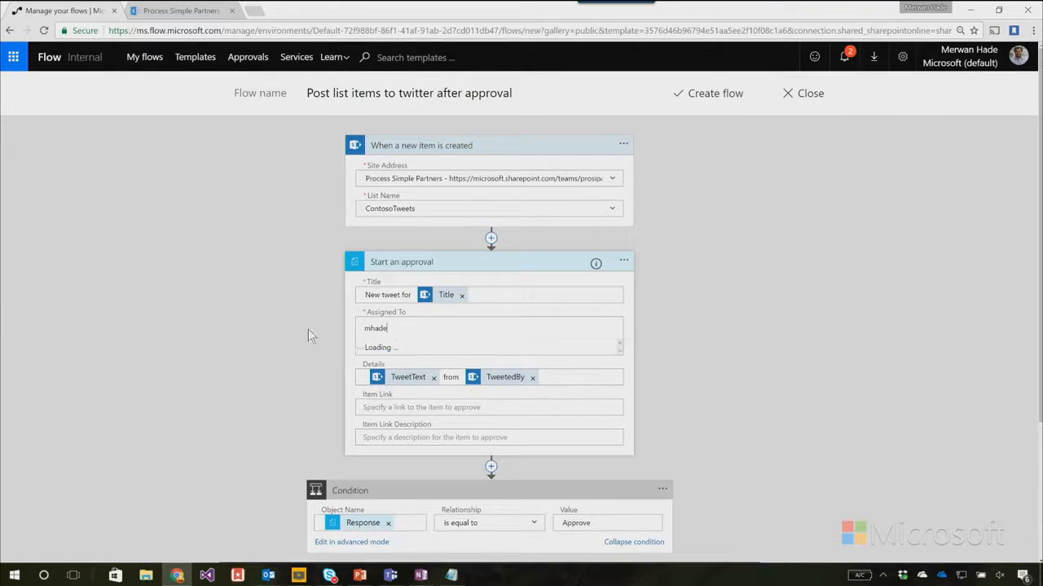
pyautogui.click(435, 349)
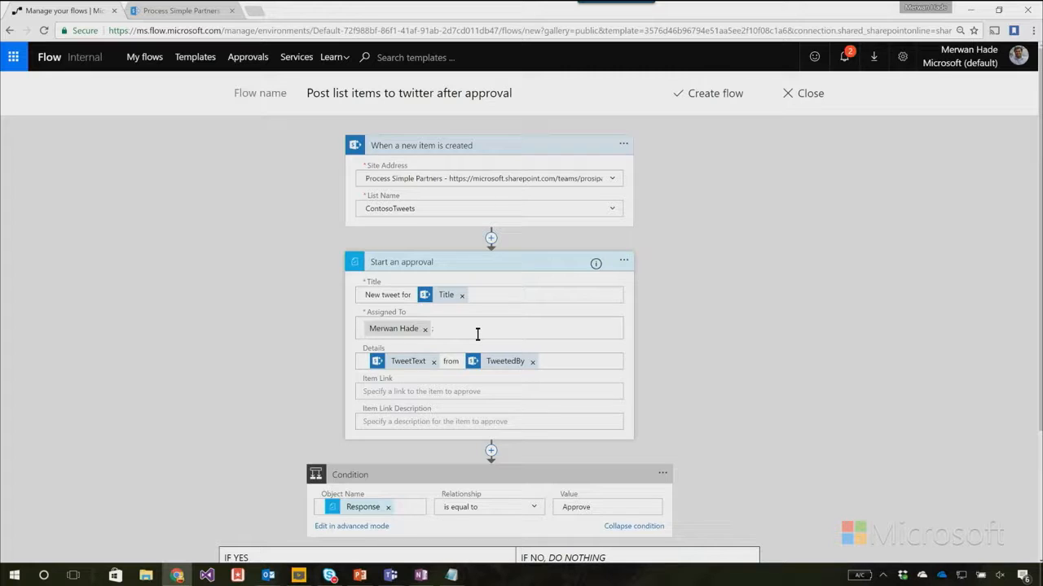
# Set the approval's item link to the ContosoTweets list's copied web address and the link description to "Contoso Tweets List".
pyautogui.click(436, 393)
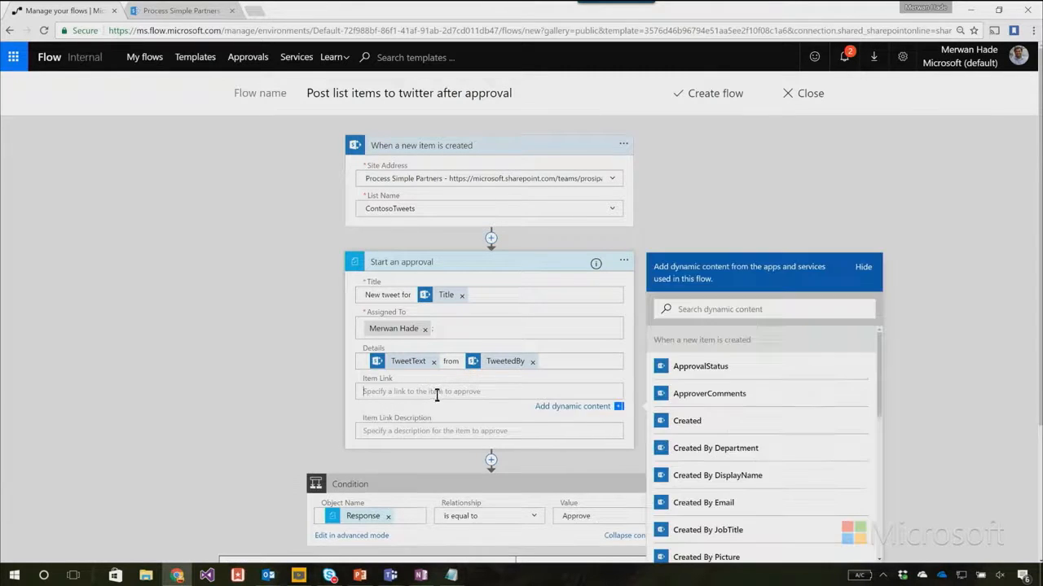
pyautogui.click(175, 12)
pyautogui.click(289, 30)
pyautogui.hotkey('ctrl', 'c')
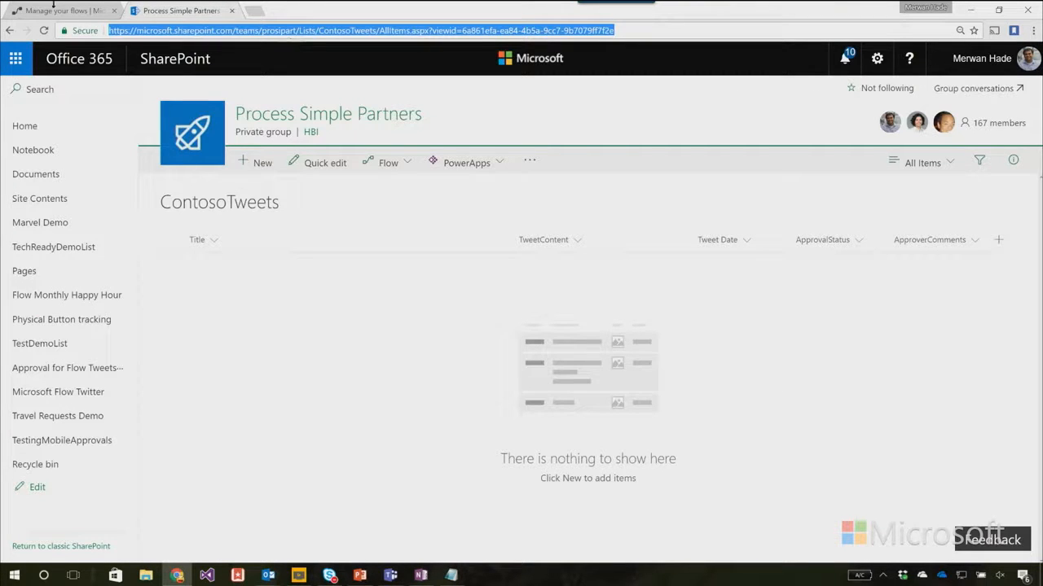
pyautogui.click(88, 11)
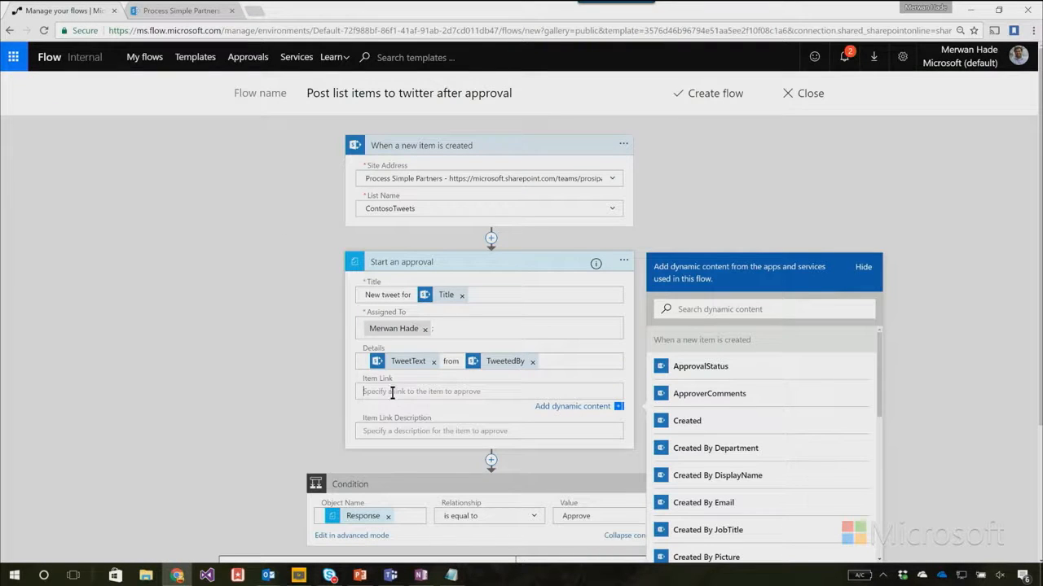
pyautogui.hotkey('ctrl', 'v')
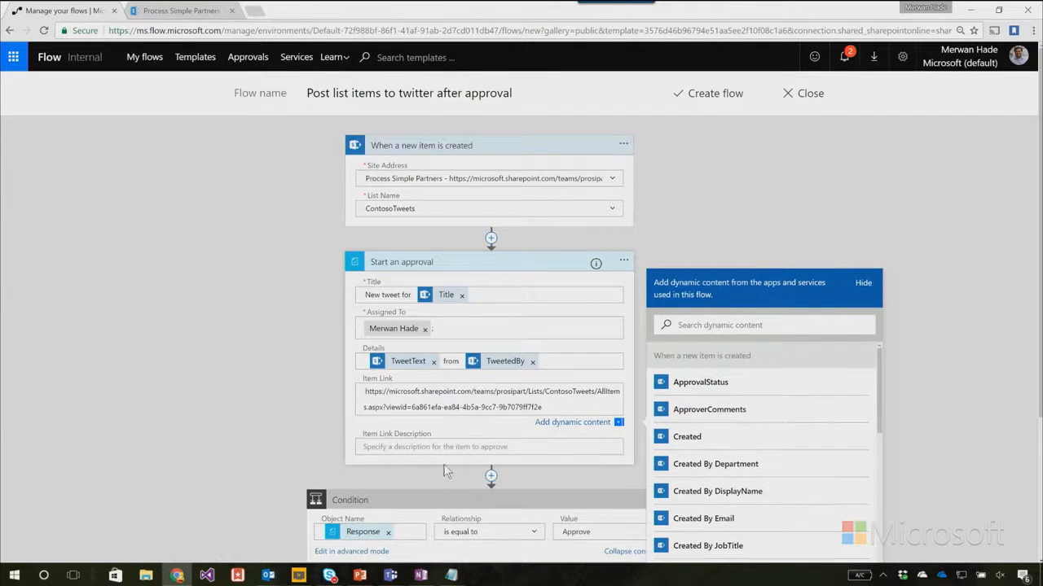
pyautogui.click(440, 436)
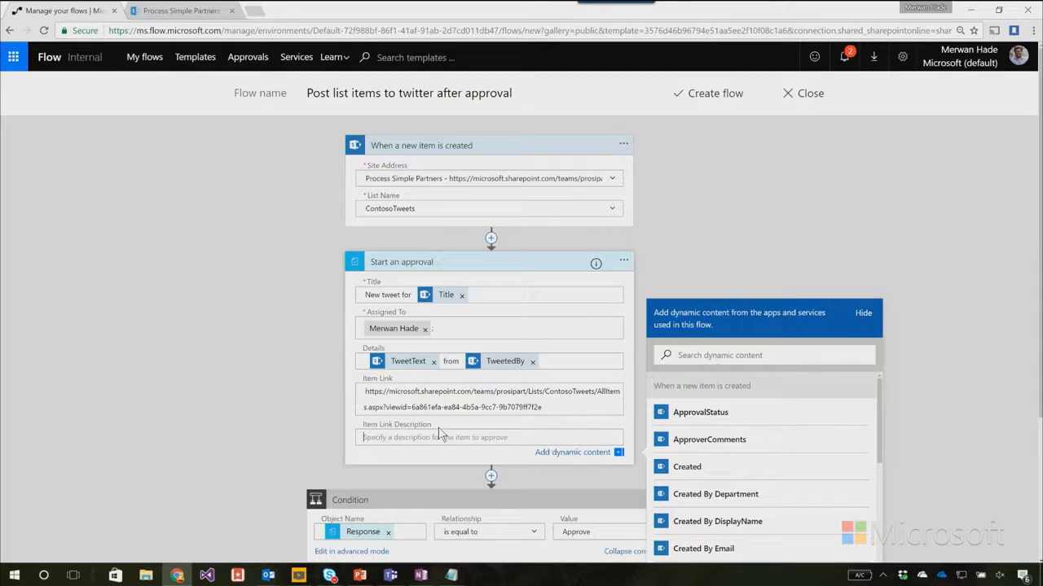
pyautogui.write('Contoso Tweets List')
# Clear the approval's Details field, removing the TweetText and TweetedBy tokens and the word between them.
pyautogui.click(532, 362)
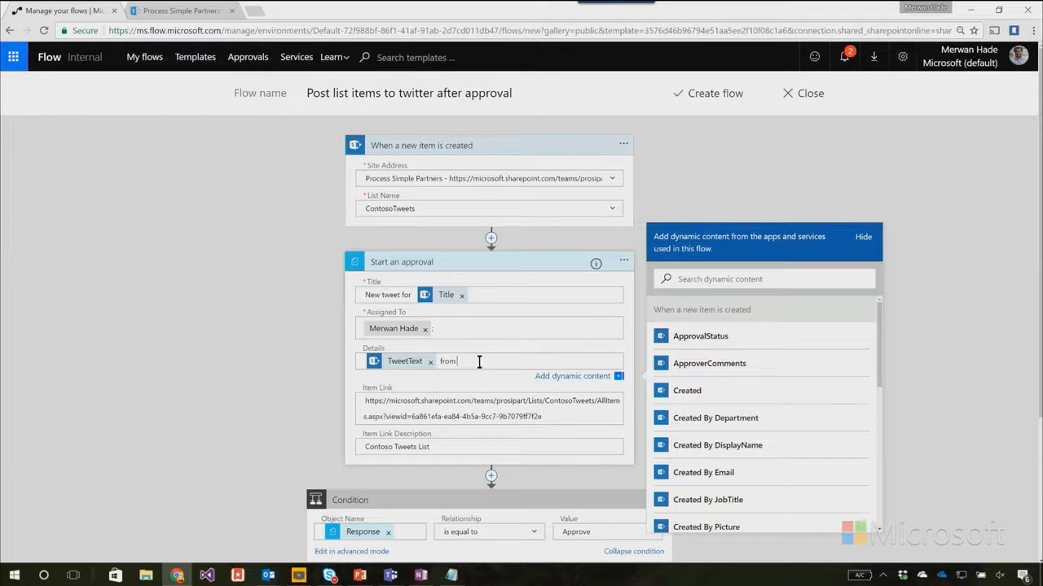
pyautogui.press('BackSpace')
pyautogui.press('BackSpace')
pyautogui.press('BackSpace')
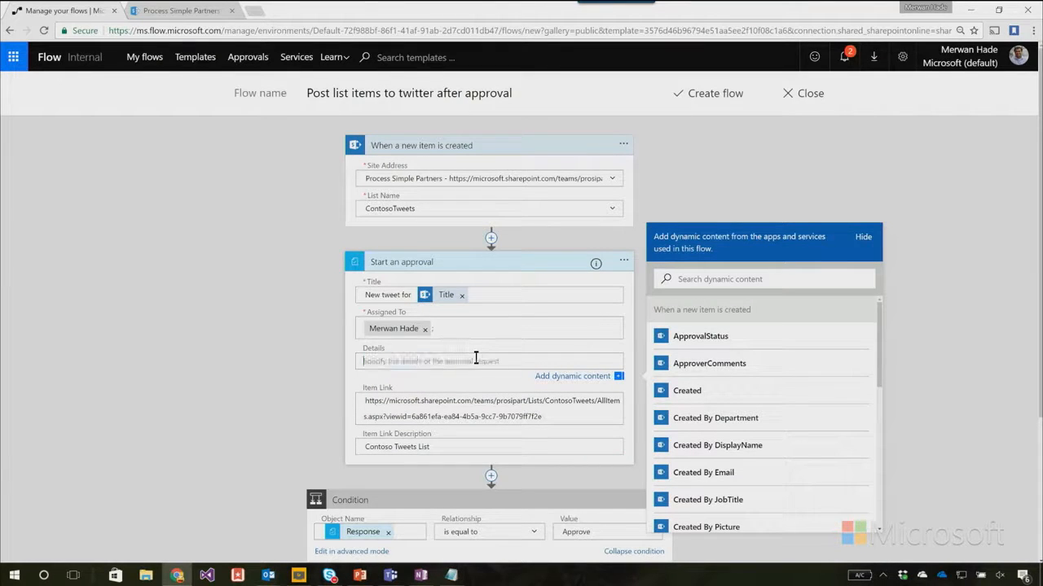
# Compose the approval's Details from the list item's TweetContent, "on", Tweet Date, "by" and Created By DisplayName.
pyautogui.scroll(-5, 855, 370)
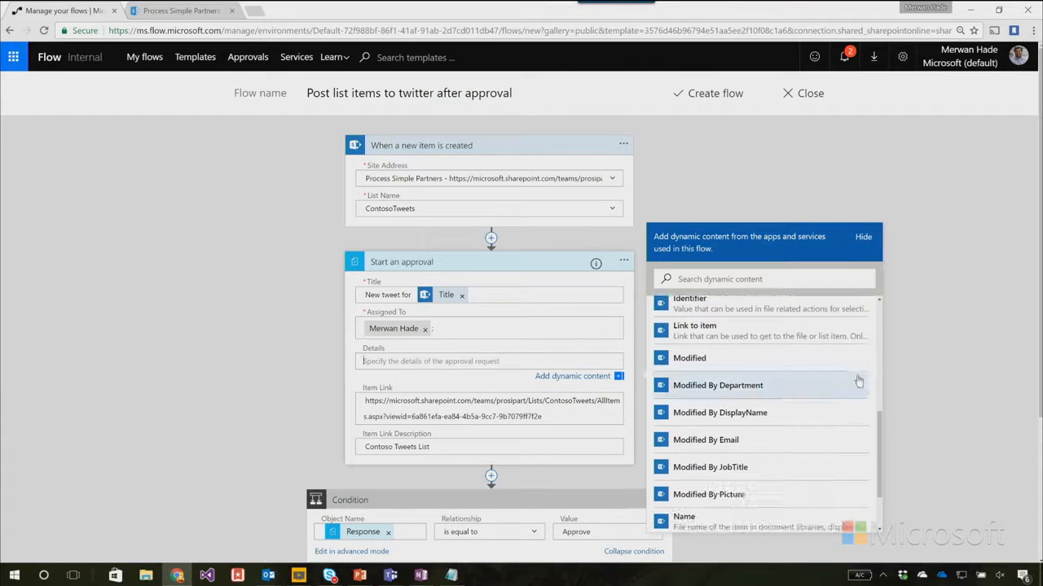
pyautogui.scroll(-3, 742, 456)
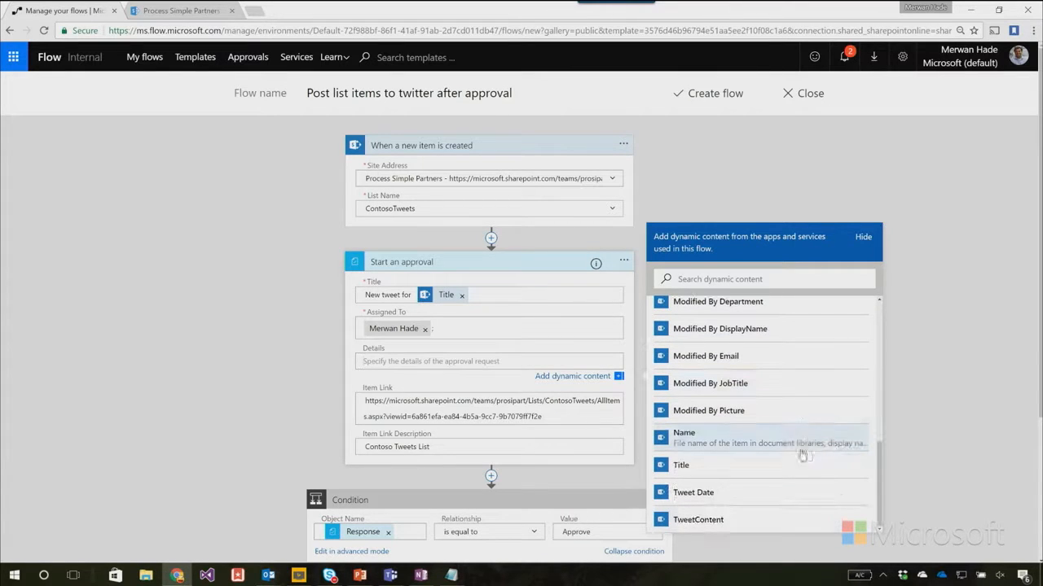
pyautogui.click(766, 525)
pyautogui.write(',')
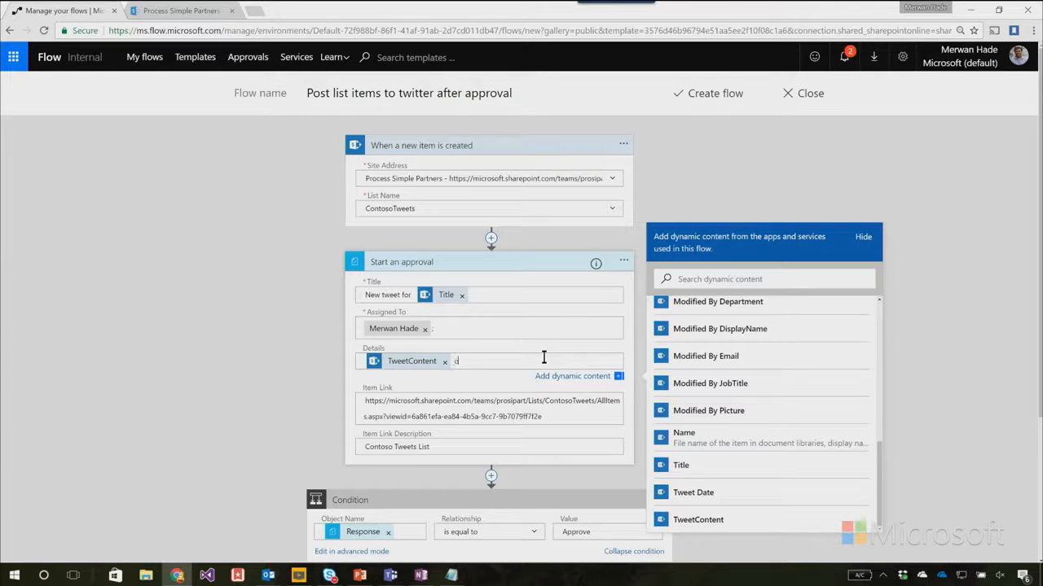
pyautogui.click(709, 493)
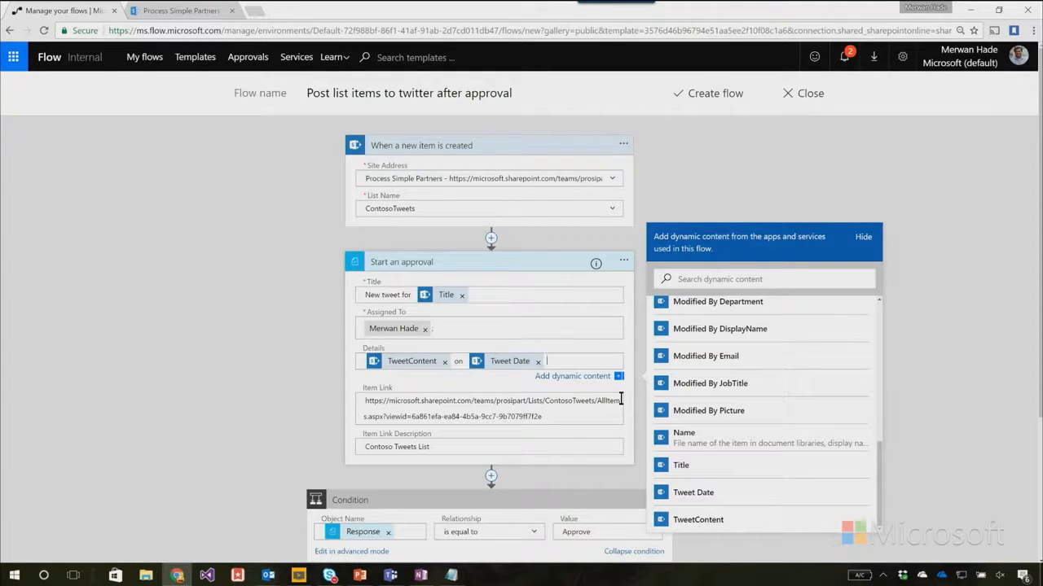
pyautogui.click(746, 282)
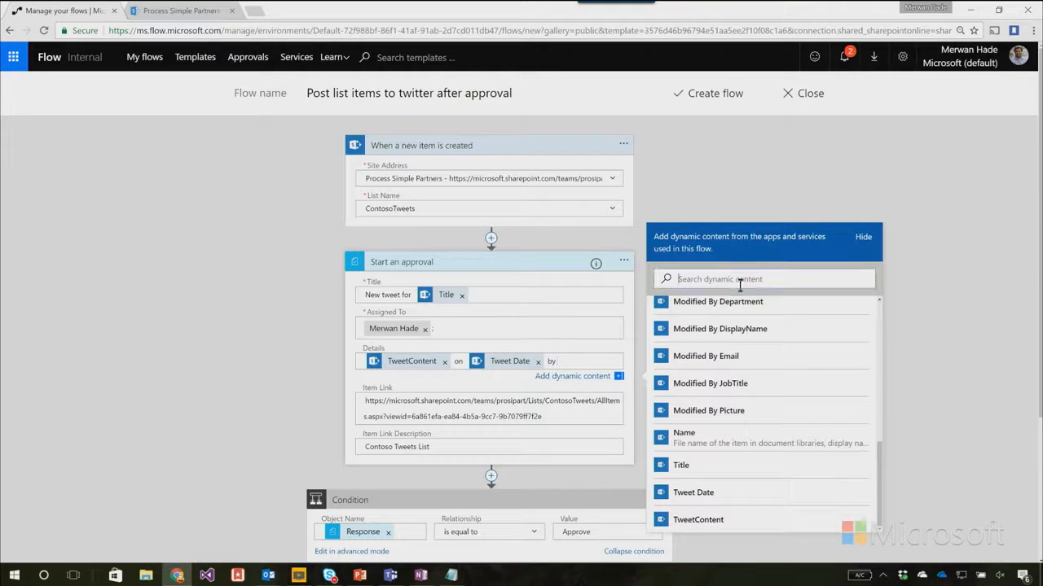
pyautogui.write('create')
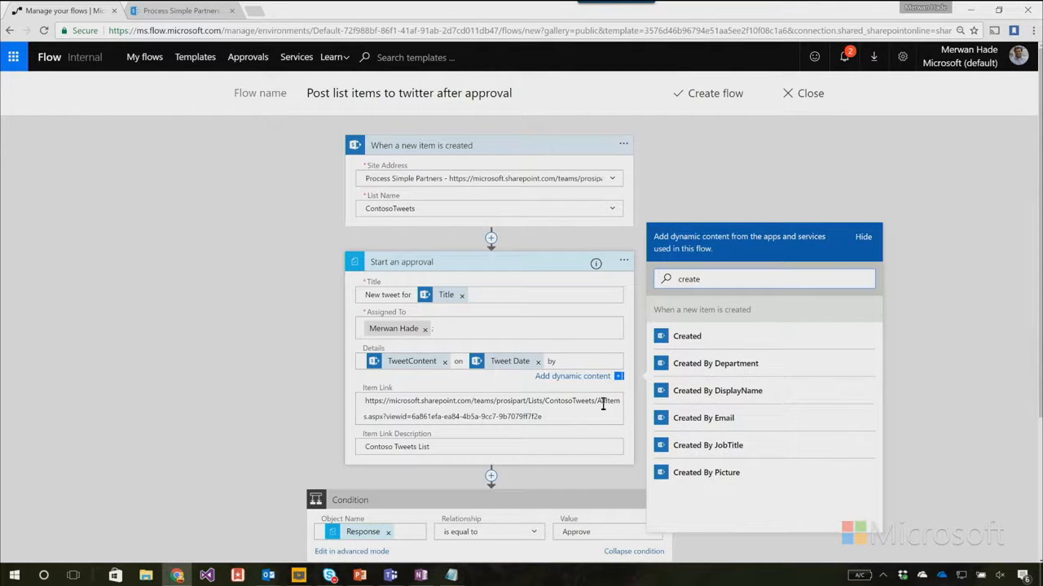
pyautogui.click(717, 391)
# Review the condition that checks the approval response and browse the dynamic content available for its object name.
pyautogui.scroll(-1, 492, 416)
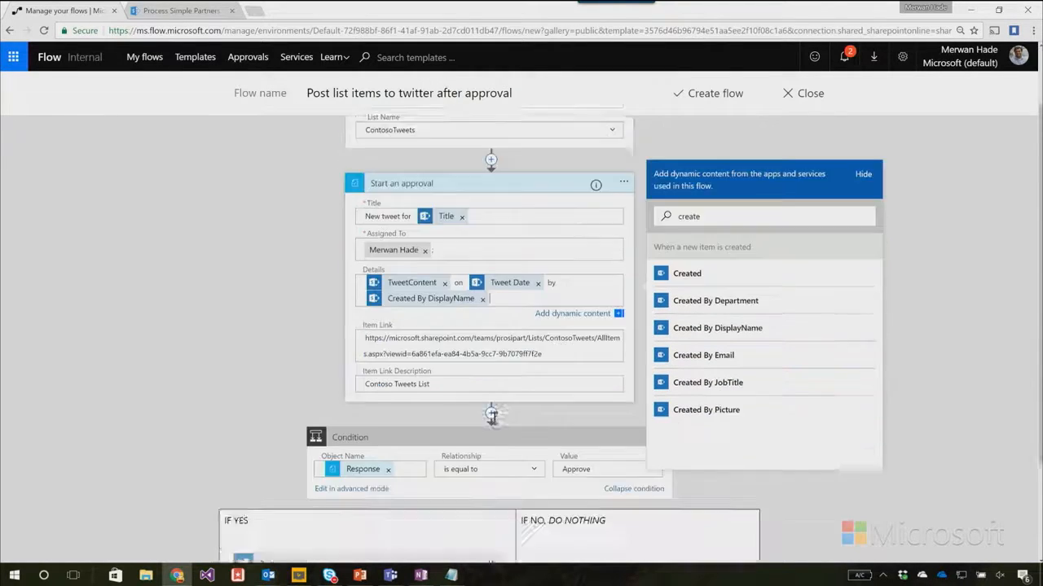
pyautogui.scroll(-1, 492, 417)
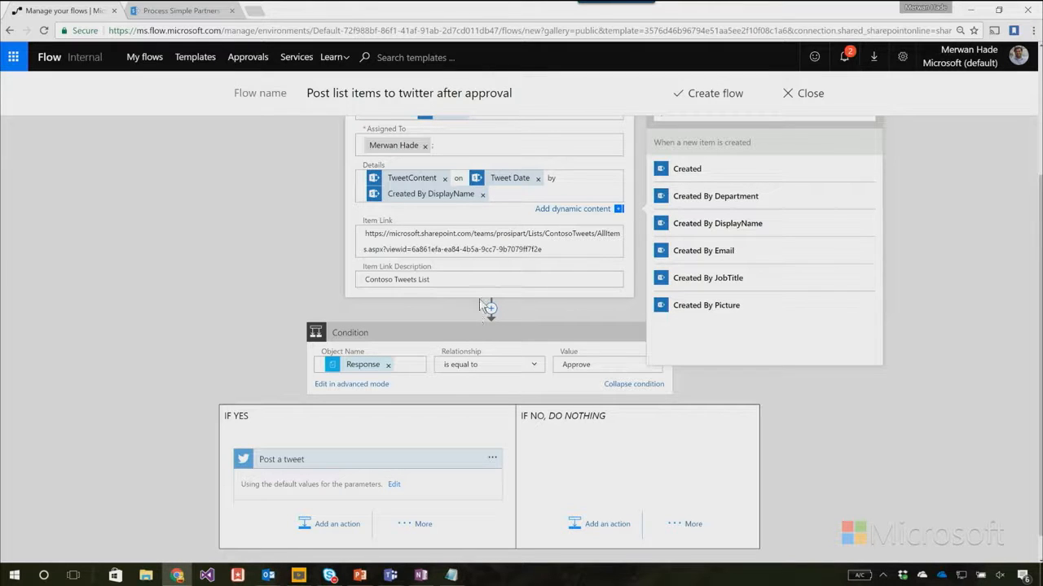
pyautogui.click(407, 367)
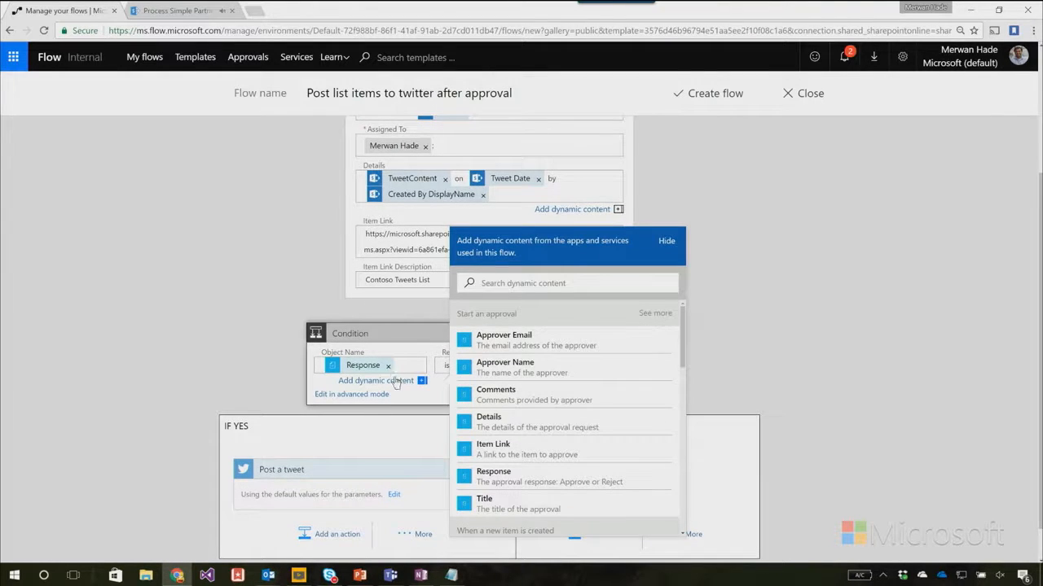
pyautogui.scroll(-3, 554, 360)
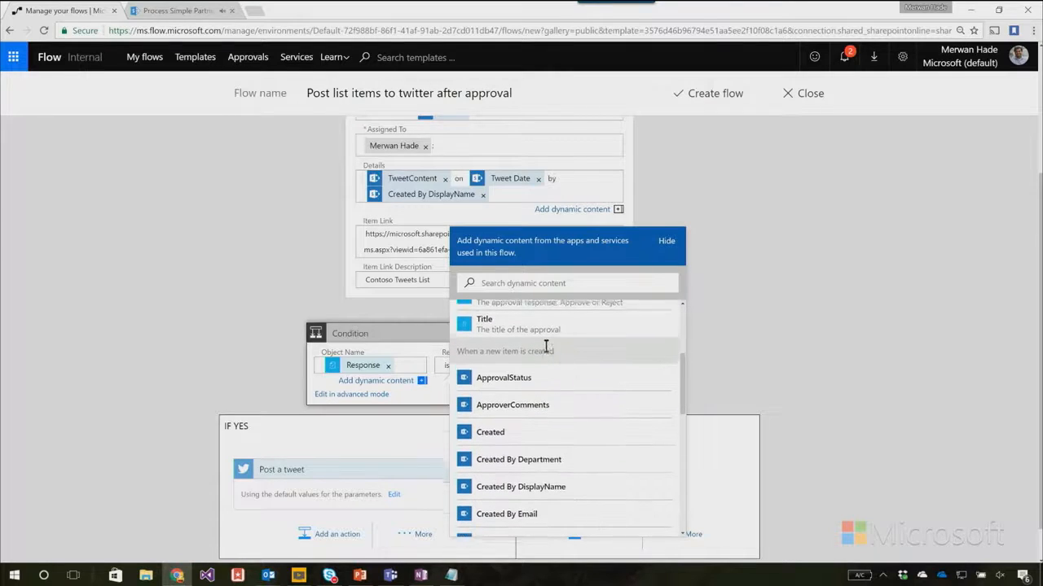
pyautogui.scroll(2, 562, 350)
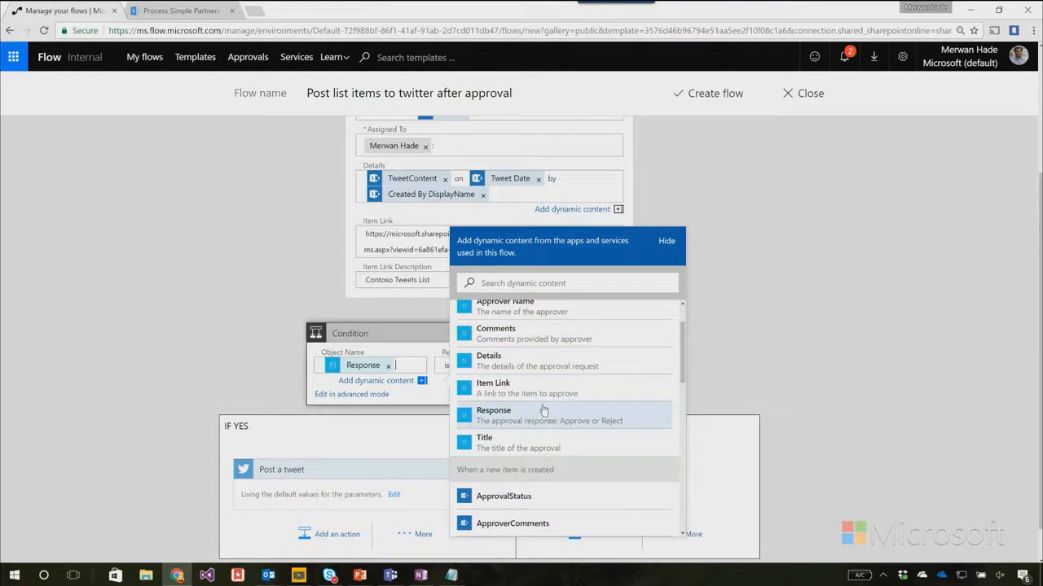
pyautogui.click(423, 381)
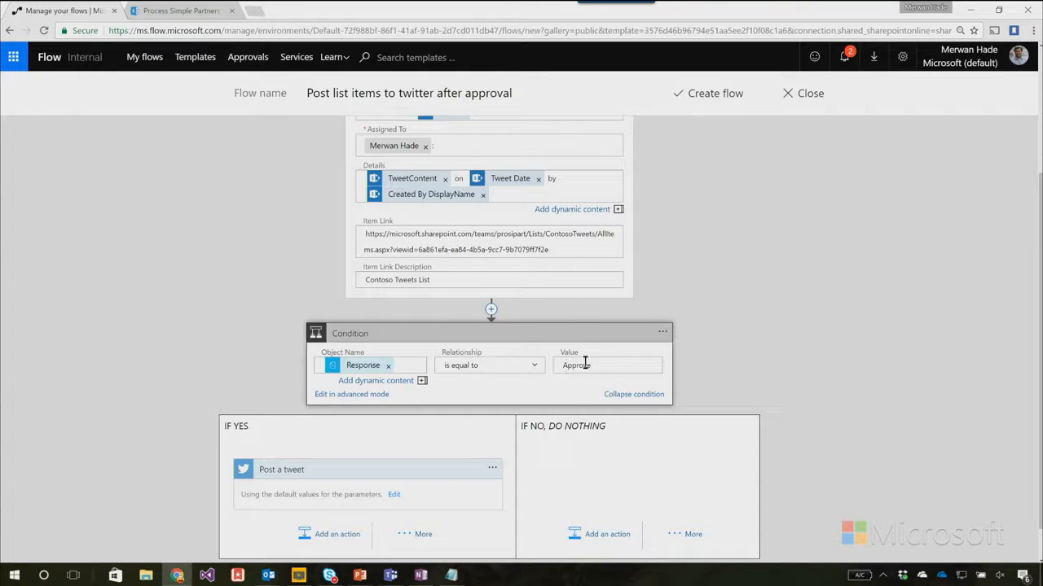
# Insert a SharePoint Update item action before Post a tweet in the condition's If yes branch.
pyautogui.click(368, 448)
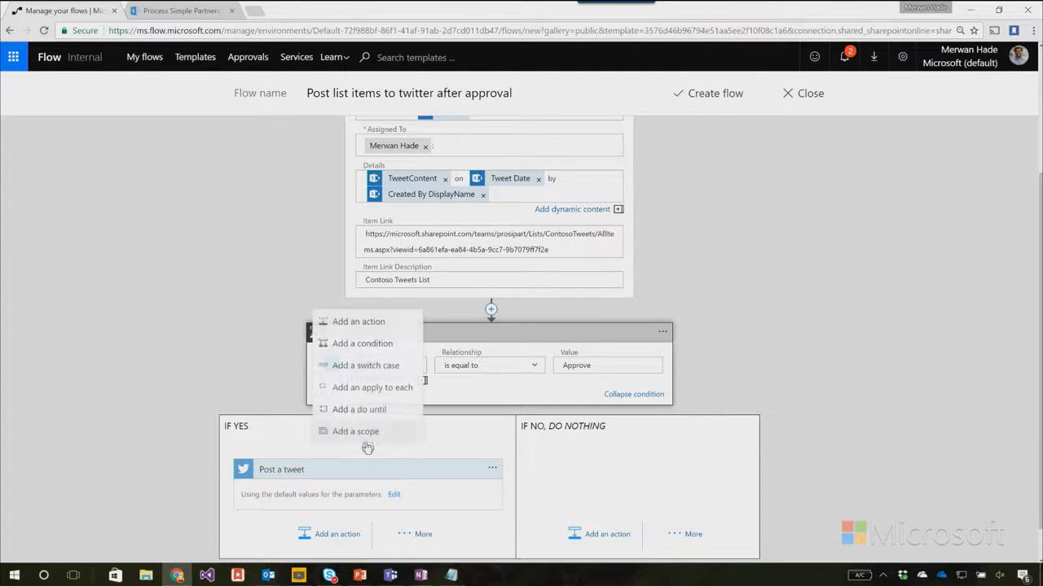
pyautogui.click(374, 325)
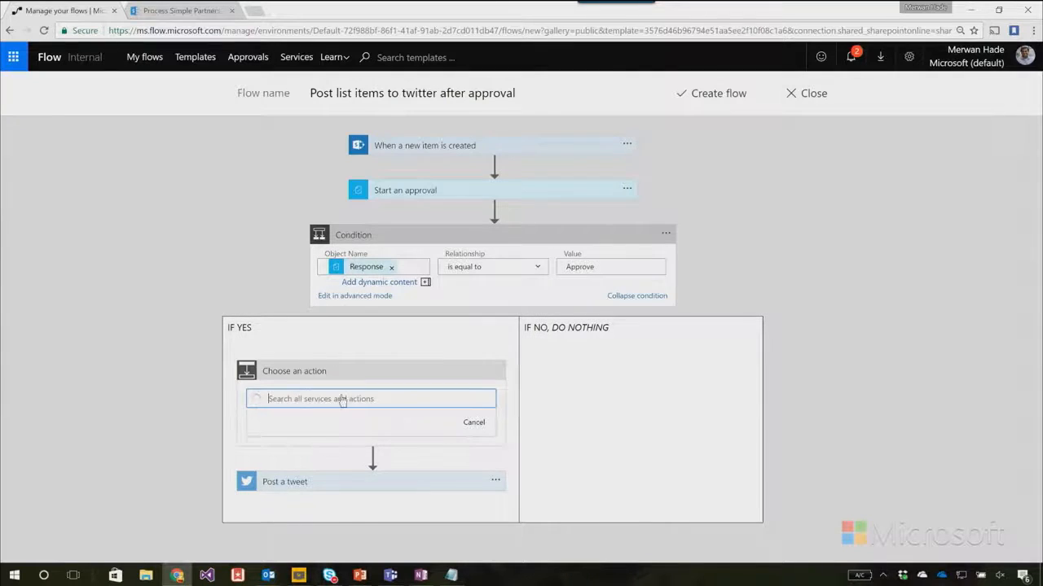
pyautogui.write('update item')
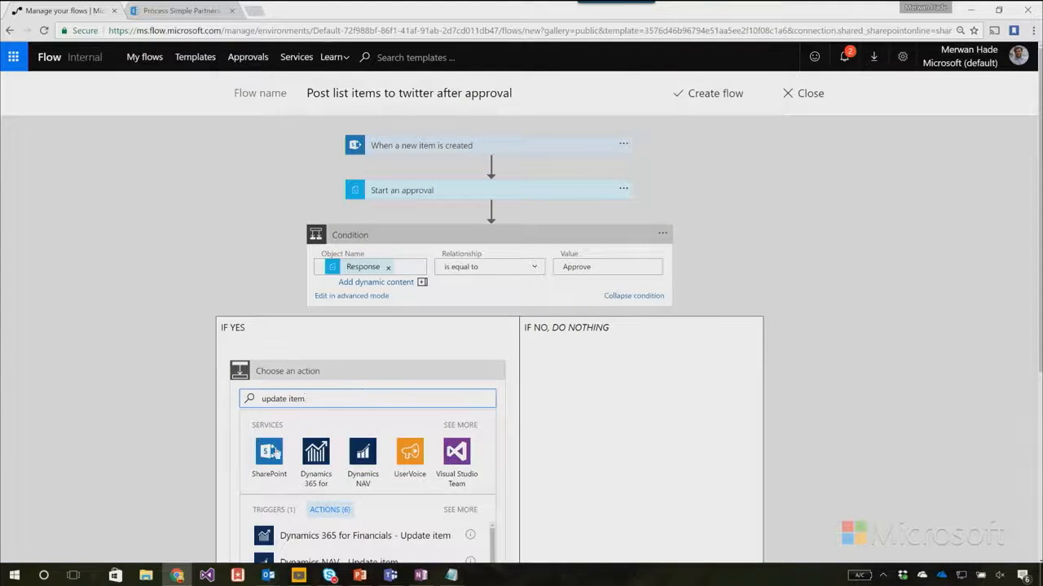
pyautogui.click(275, 450)
pyautogui.scroll(-5, 315, 470)
pyautogui.click(350, 400)
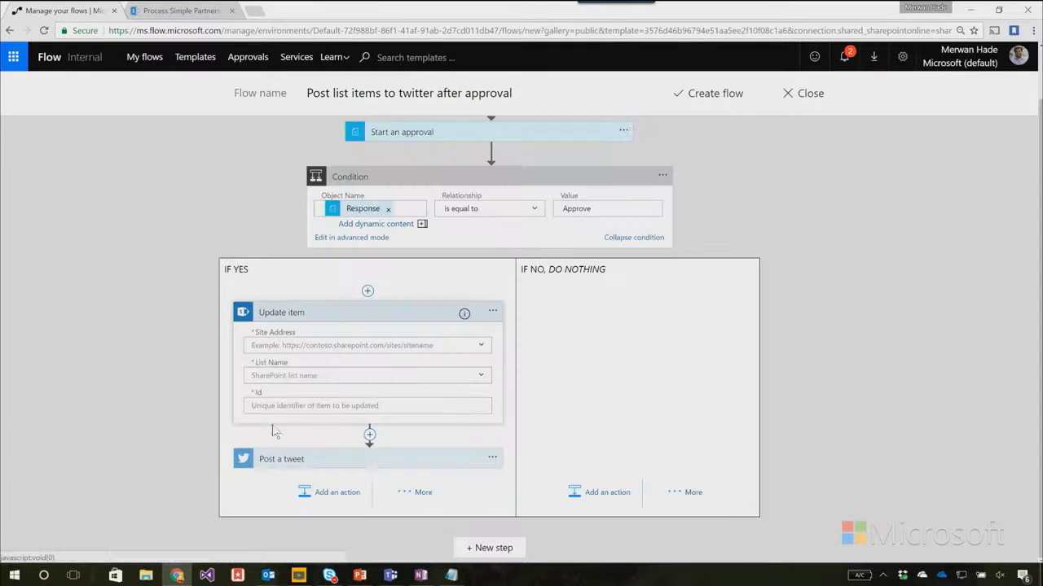
# Set the Update item action's site address to Process Simple Partners and its list name to ContosoTweets.
pyautogui.click(481, 345)
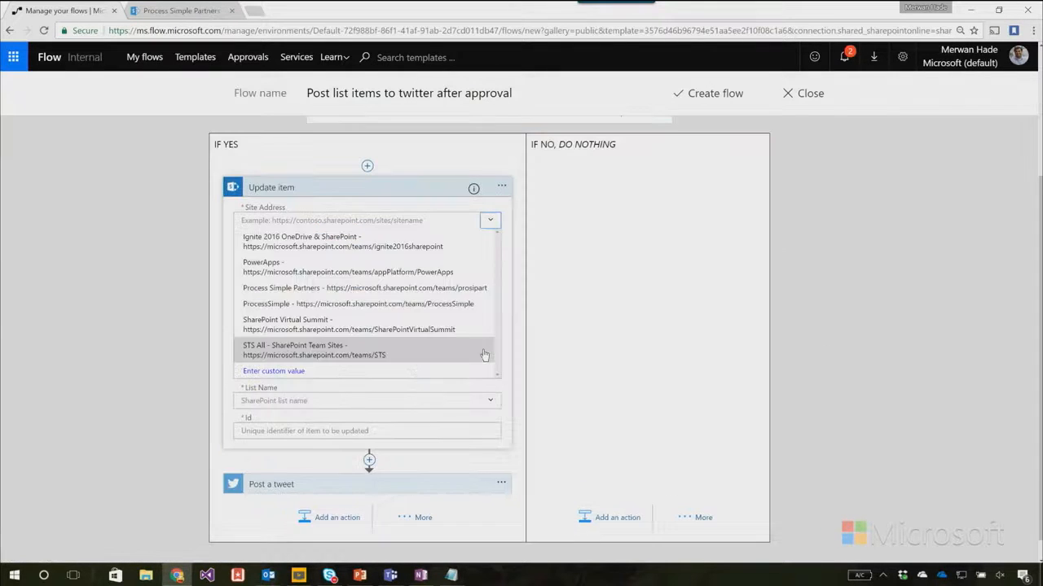
pyautogui.click(319, 288)
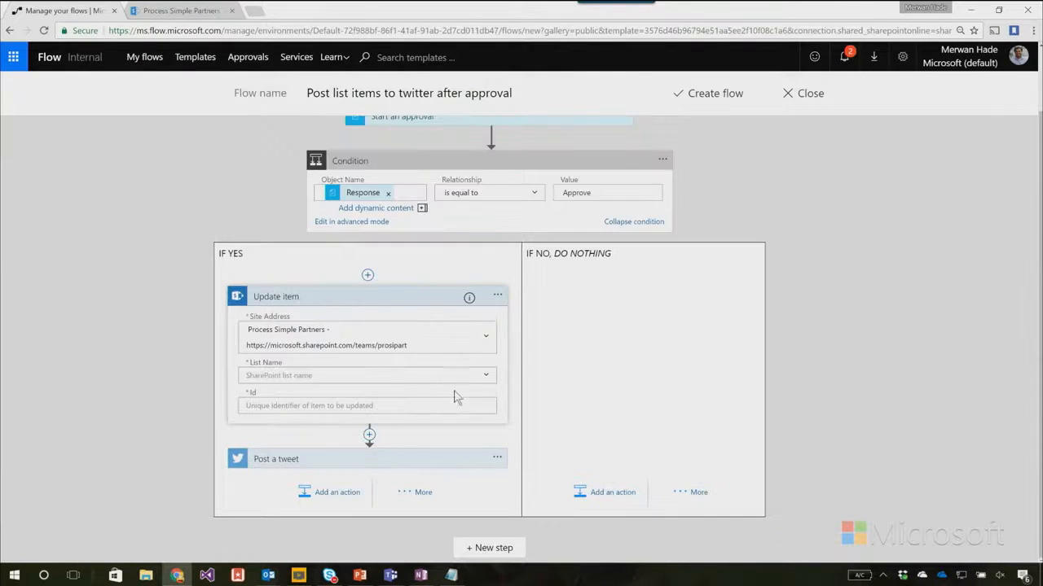
pyautogui.click(487, 378)
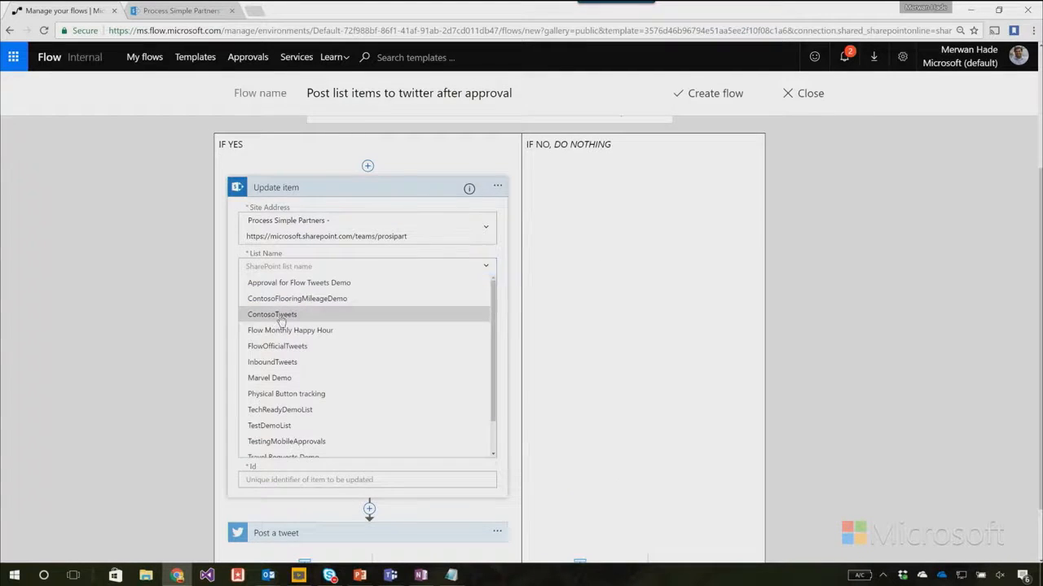
pyautogui.click(432, 312)
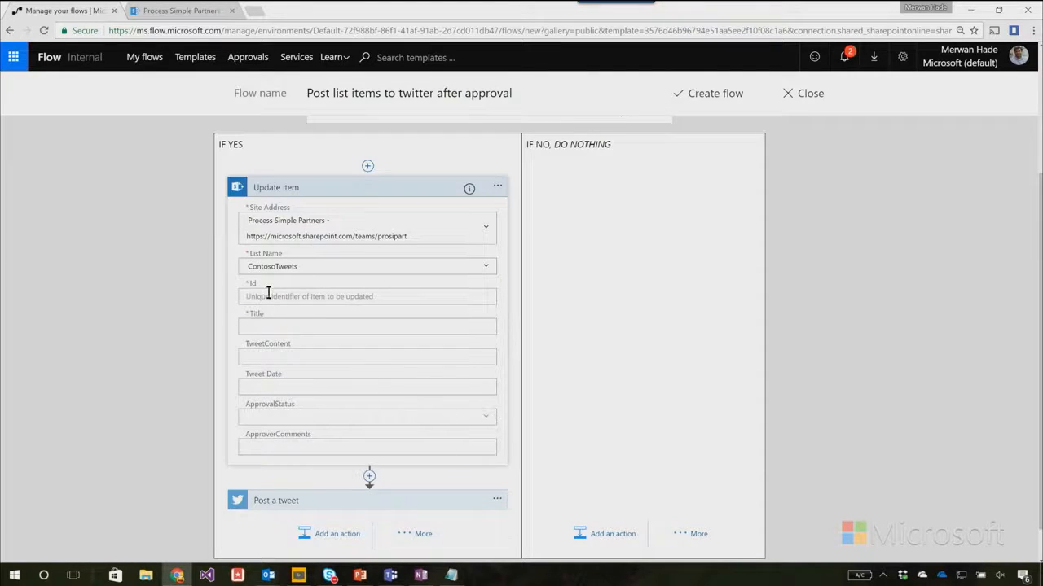
# Fill the Update item action's Id with the new item's ID and its Title with the new item's Title.
pyautogui.click(264, 296)
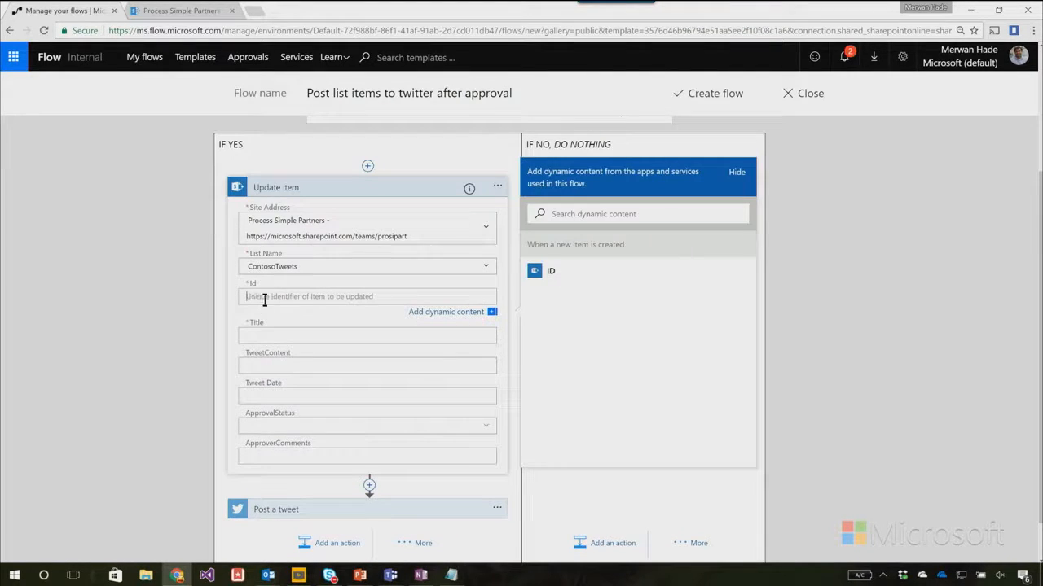
pyautogui.click(545, 277)
pyautogui.click(295, 330)
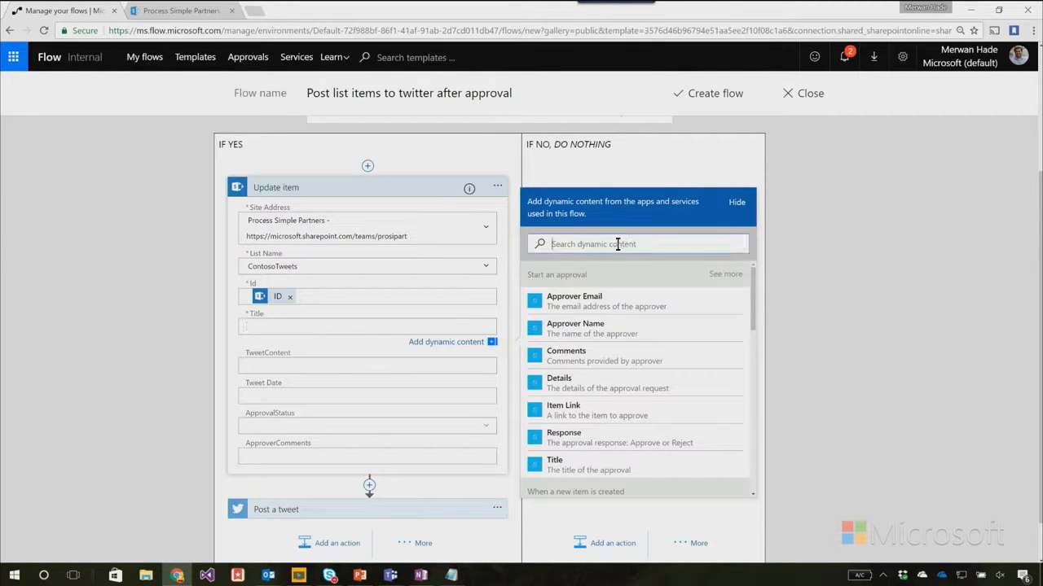
pyautogui.write('title')
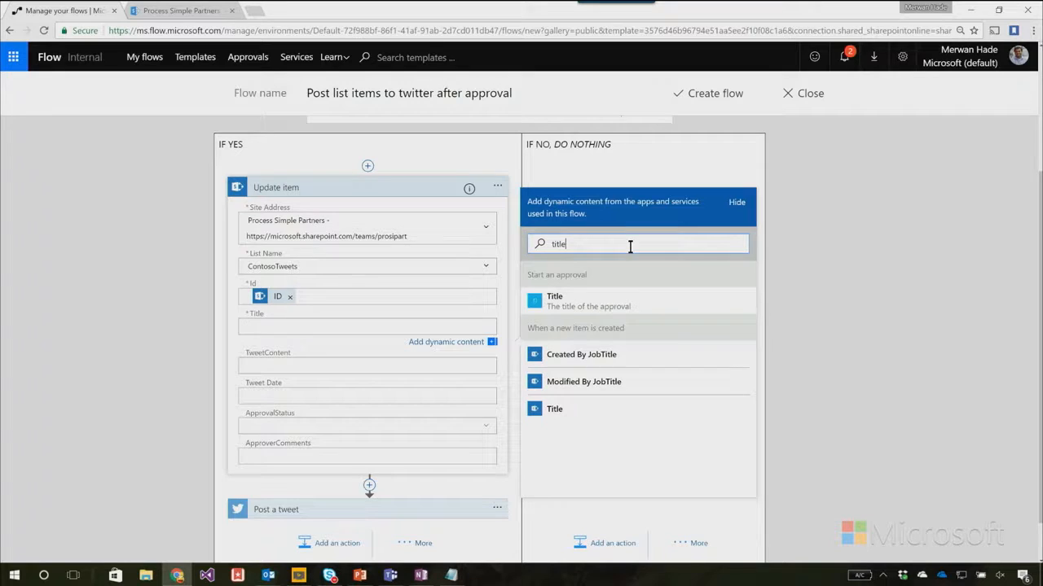
pyautogui.click(600, 410)
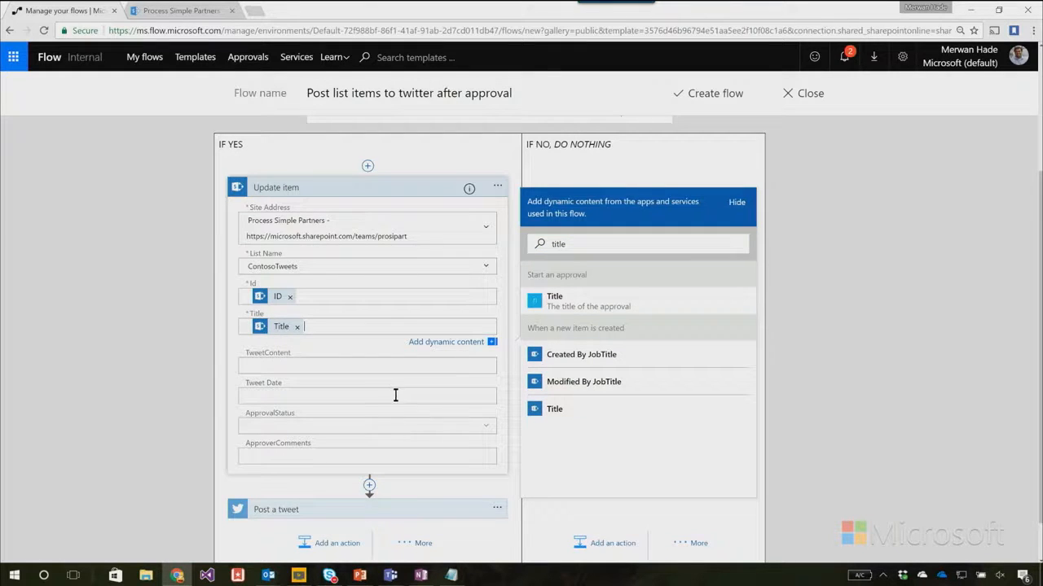
# Set the updated item's ApprovalStatus to Yes and its ApproverComments to the approval's Comments dynamic content.
pyautogui.click(486, 426)
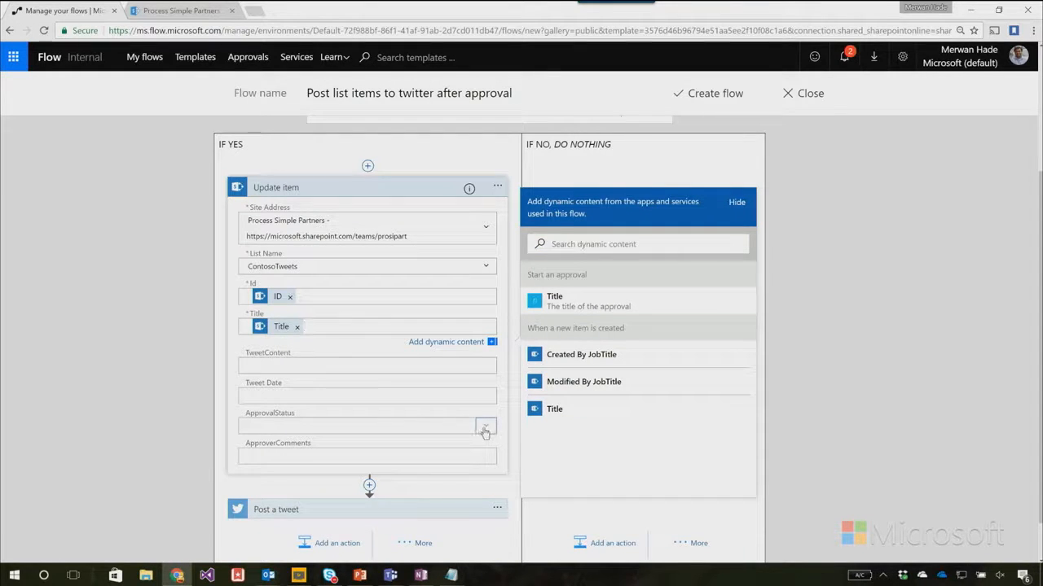
pyautogui.click(352, 451)
pyautogui.click(291, 457)
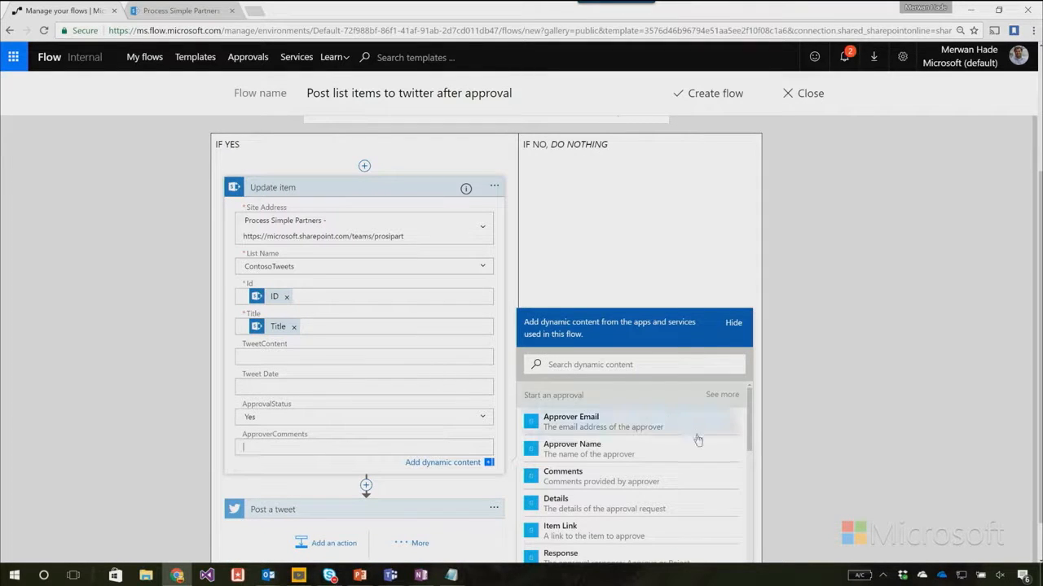
pyautogui.click(624, 485)
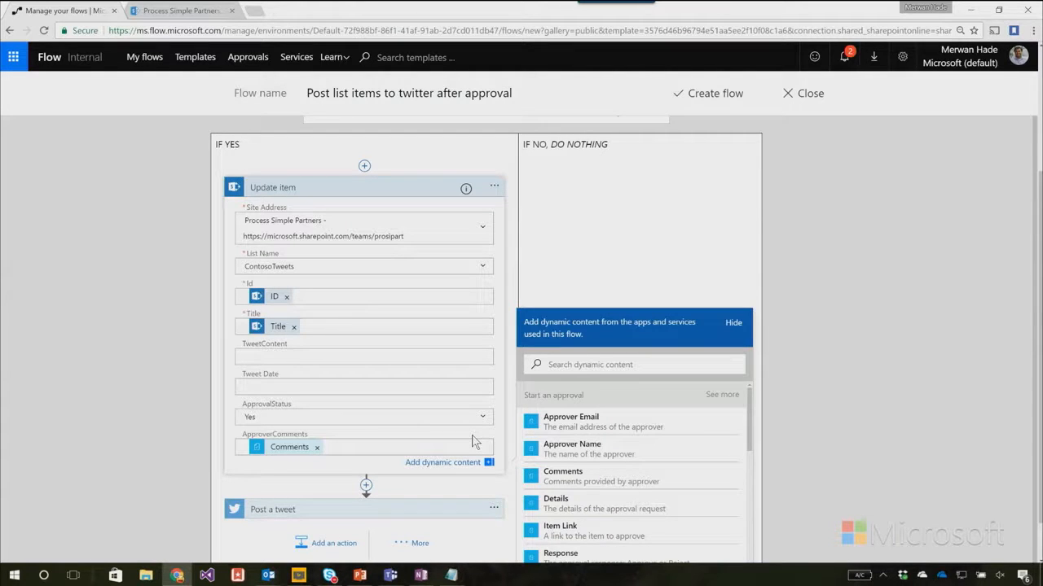
pyautogui.click(479, 442)
pyautogui.click(466, 463)
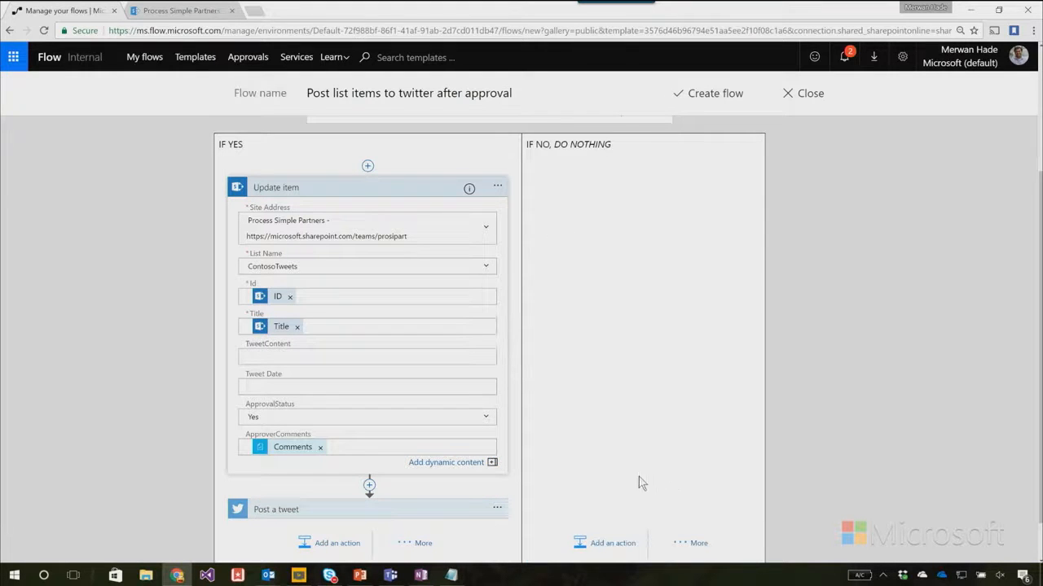
# Add a SharePoint Update item action to the condition's If no branch.
pyautogui.scroll(-1, 610, 492)
pyautogui.scroll(2, 565, 454)
pyautogui.scroll(-1, 554, 458)
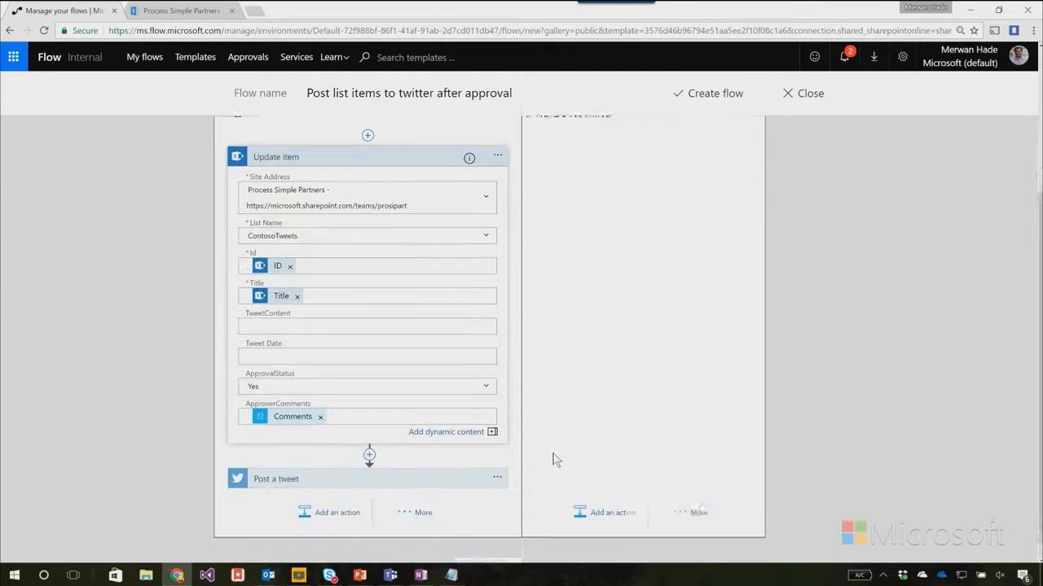
pyautogui.scroll(-1, 553, 461)
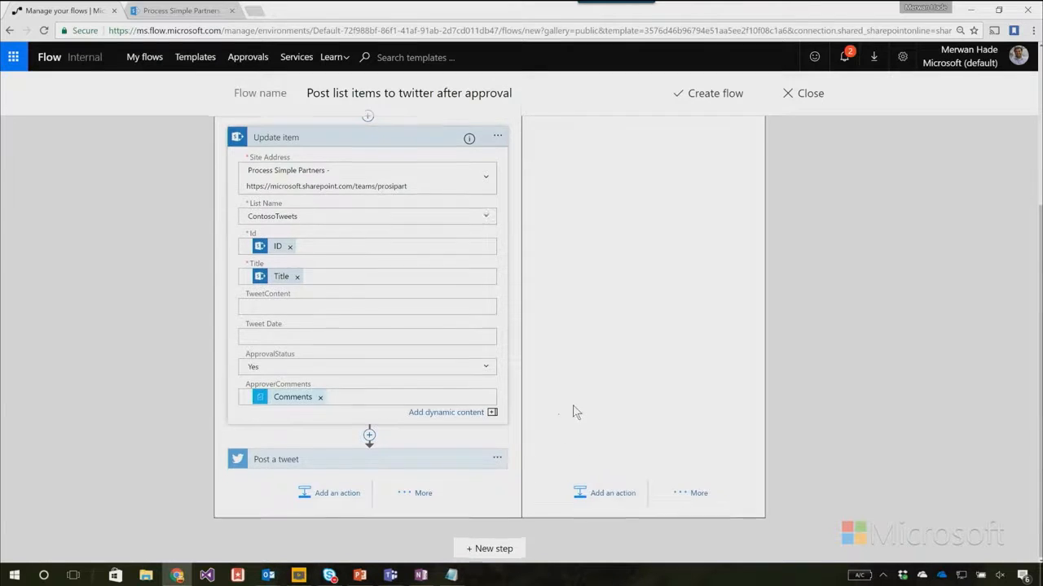
pyautogui.scroll(2, 572, 412)
pyautogui.click(588, 555)
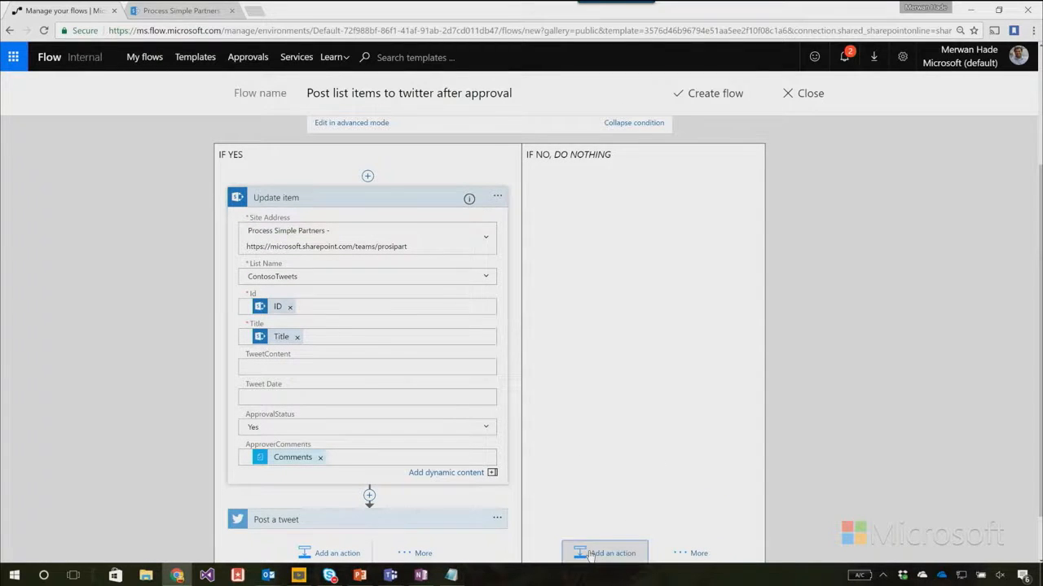
pyautogui.click(729, 284)
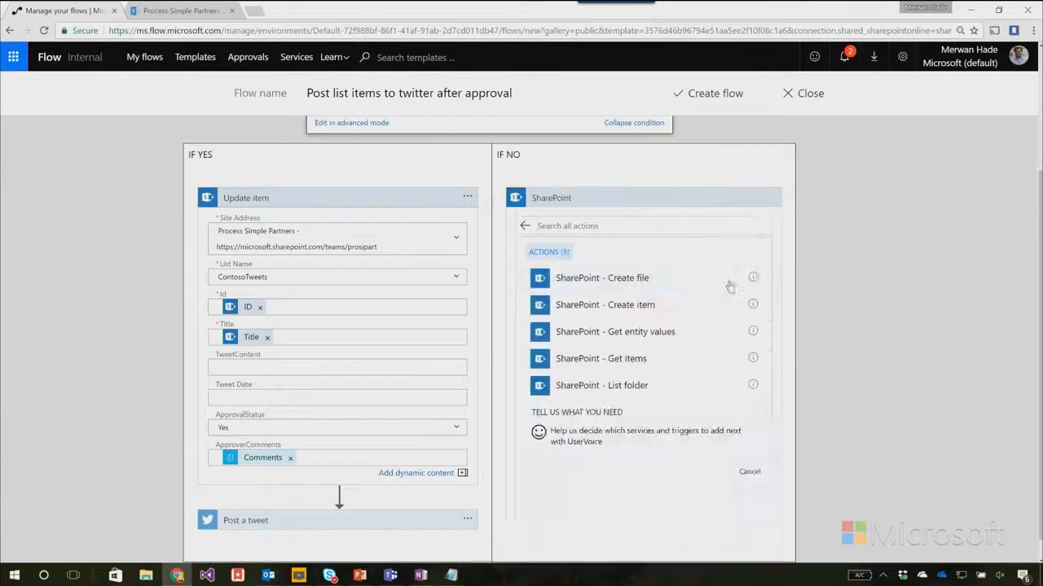
pyautogui.scroll(-5, 660, 366)
pyautogui.click(649, 483)
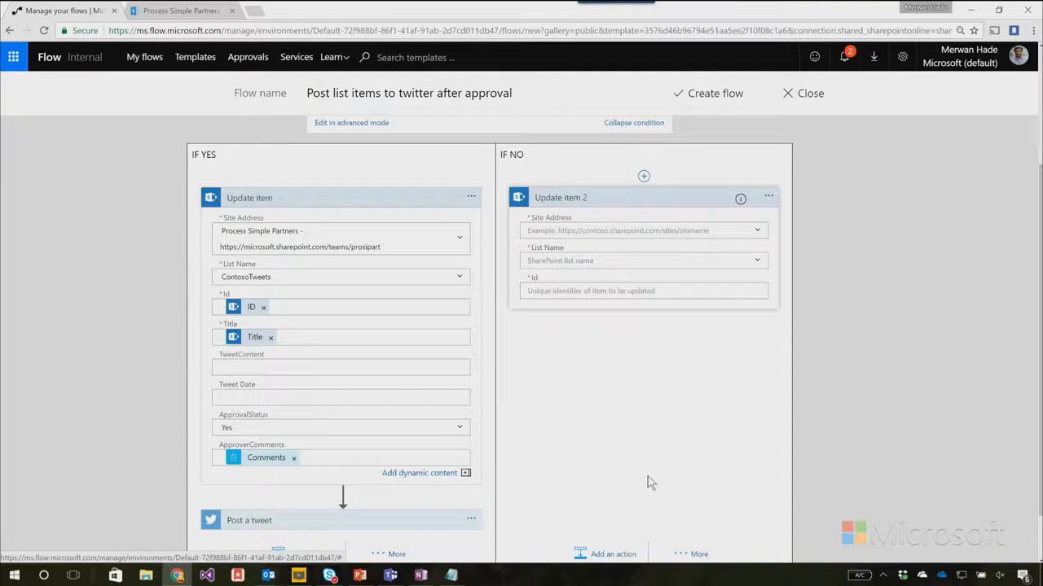
# Set the If no branch's Update item action to the Process Simple Partners site and the ContosoTweets list.
pyautogui.click(759, 231)
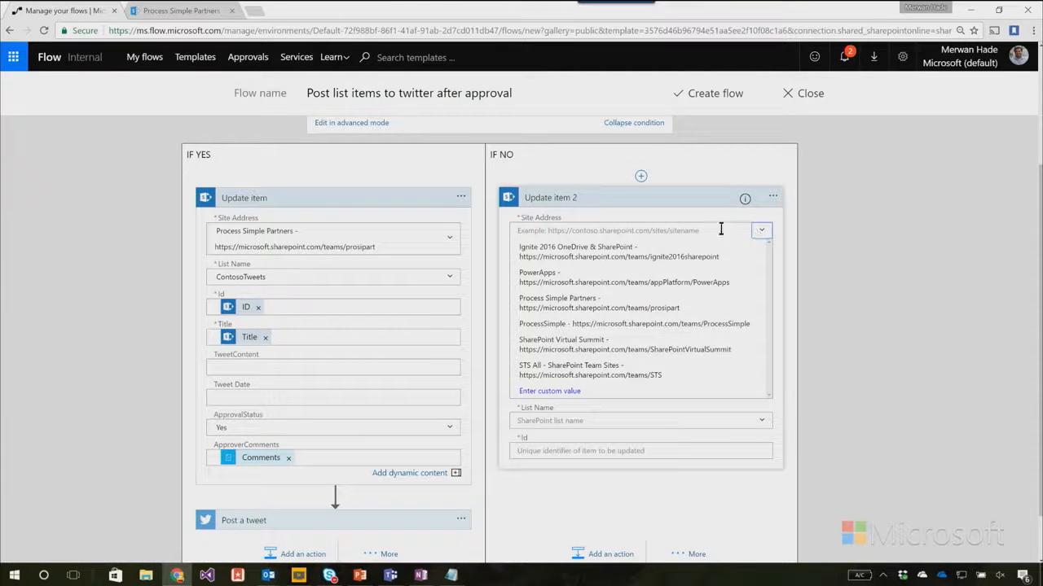
pyautogui.click(642, 302)
pyautogui.click(756, 281)
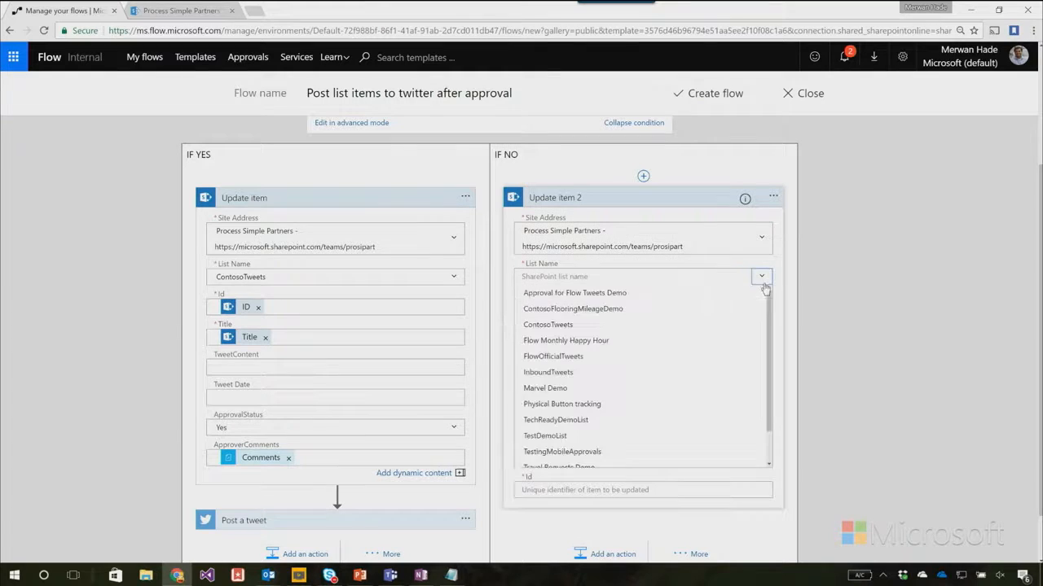
pyautogui.click(576, 335)
# Fill the If no update action's Id with the new item's ID and its Title with the new item's Title.
pyautogui.click(604, 307)
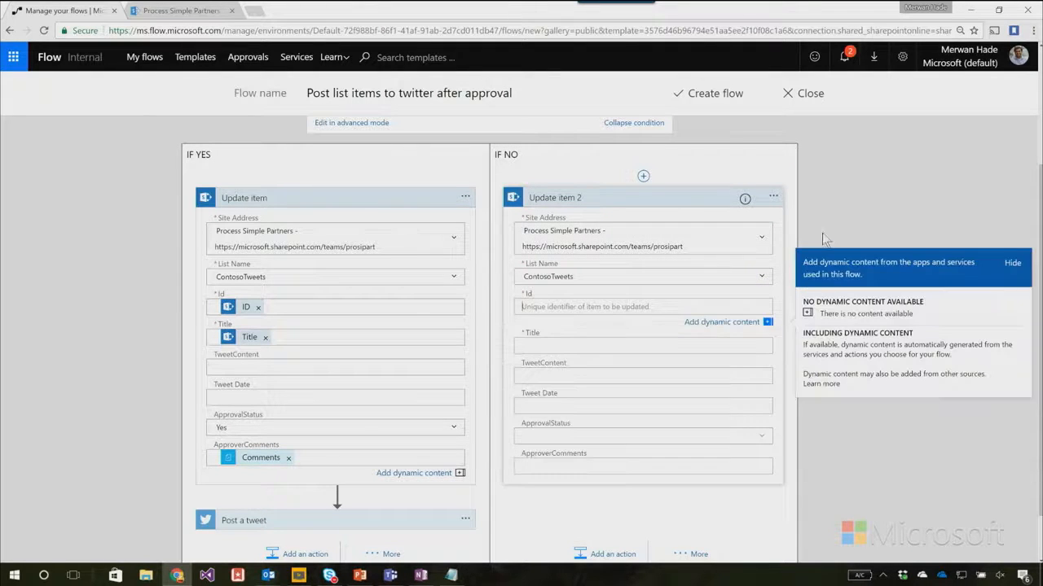
pyautogui.click(843, 281)
pyautogui.click(678, 343)
pyautogui.click(888, 253)
pyautogui.write('title')
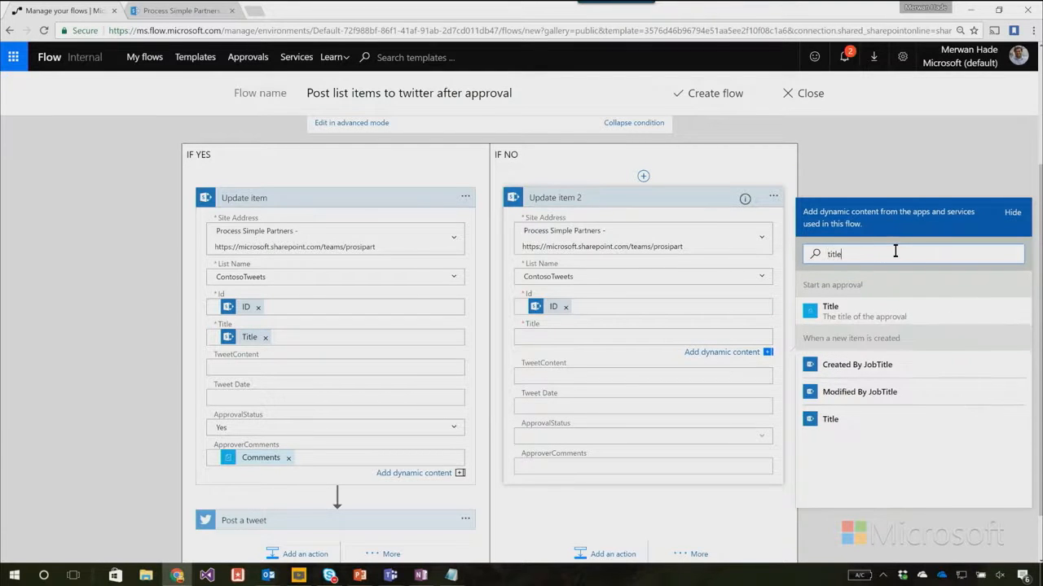
pyautogui.click(839, 419)
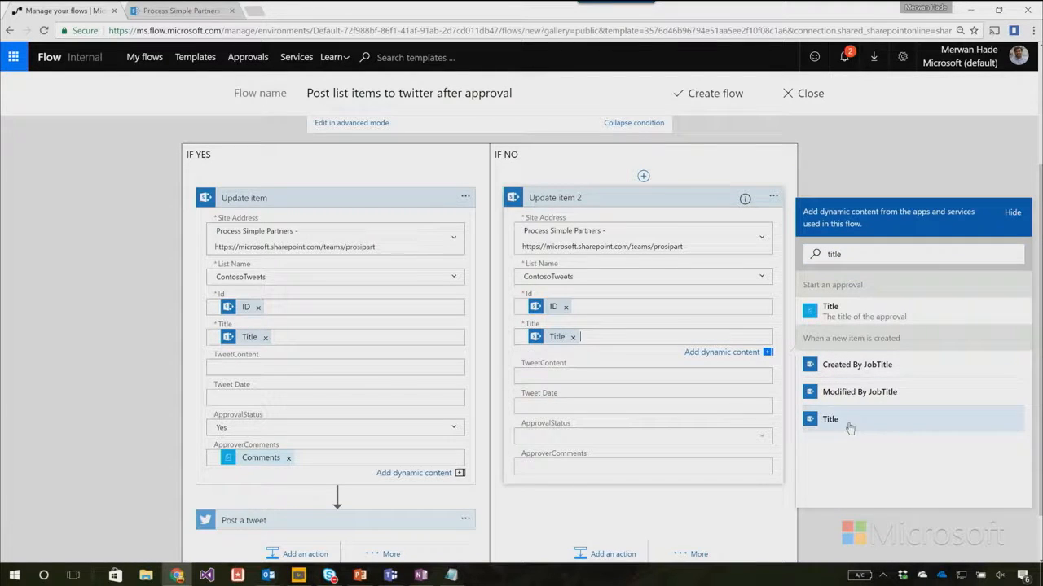
# Set the If no update action's ApprovalStatus to No and its ApproverComments to the approval's Comments dynamic content.
pyautogui.click(760, 436)
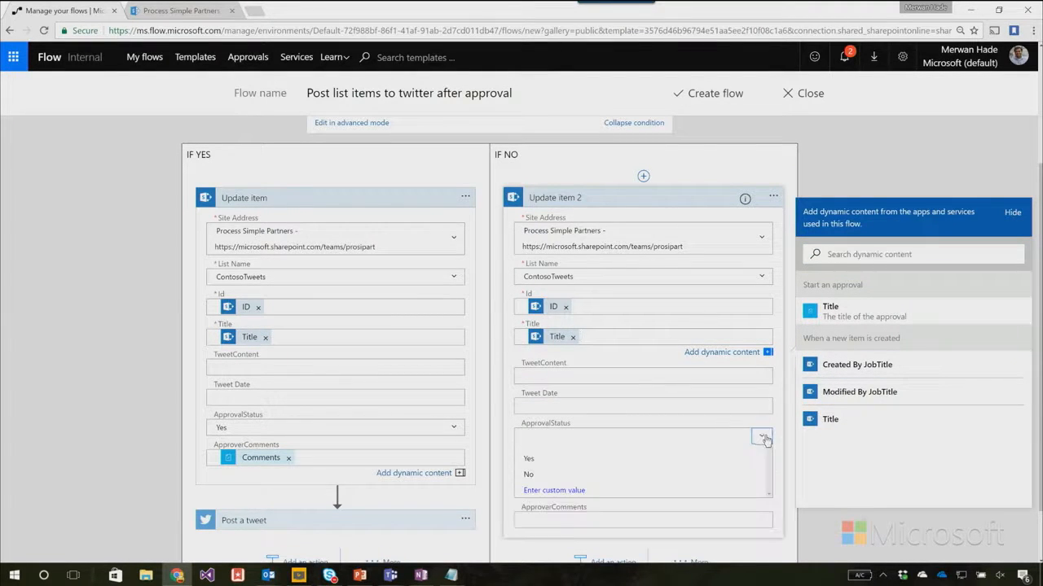
pyautogui.click(576, 474)
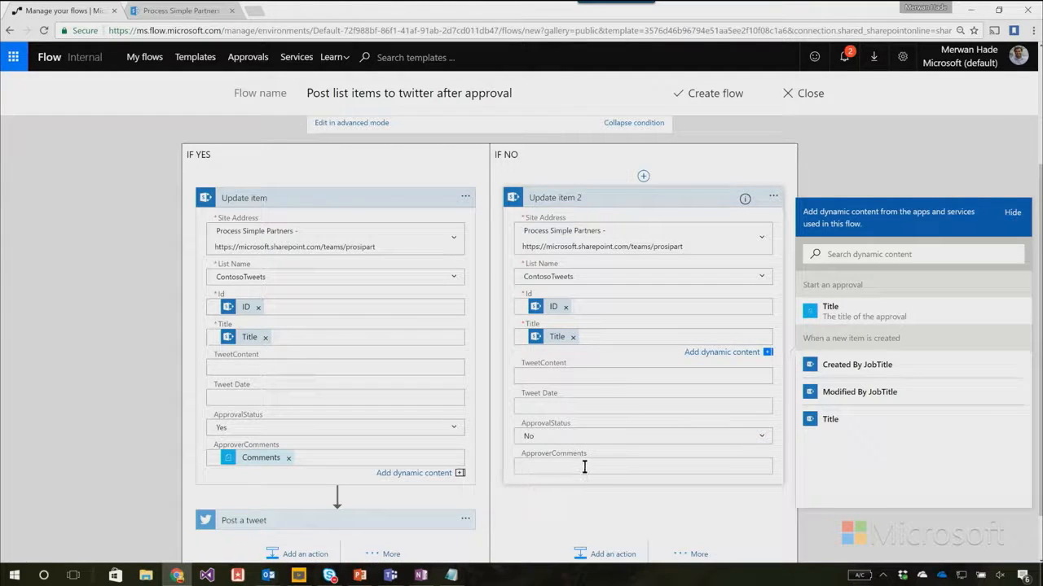
pyautogui.click(579, 461)
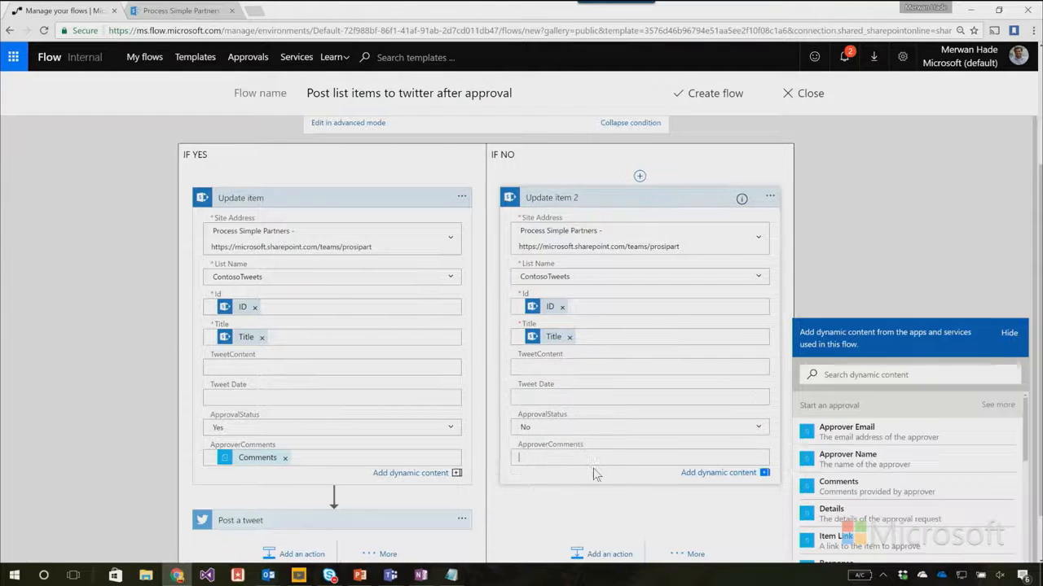
pyautogui.click(869, 487)
# Show the Post a tweet action's advanced options and replace its tweet text with TweetContent from the Update item action.
pyautogui.scroll(-1, 283, 523)
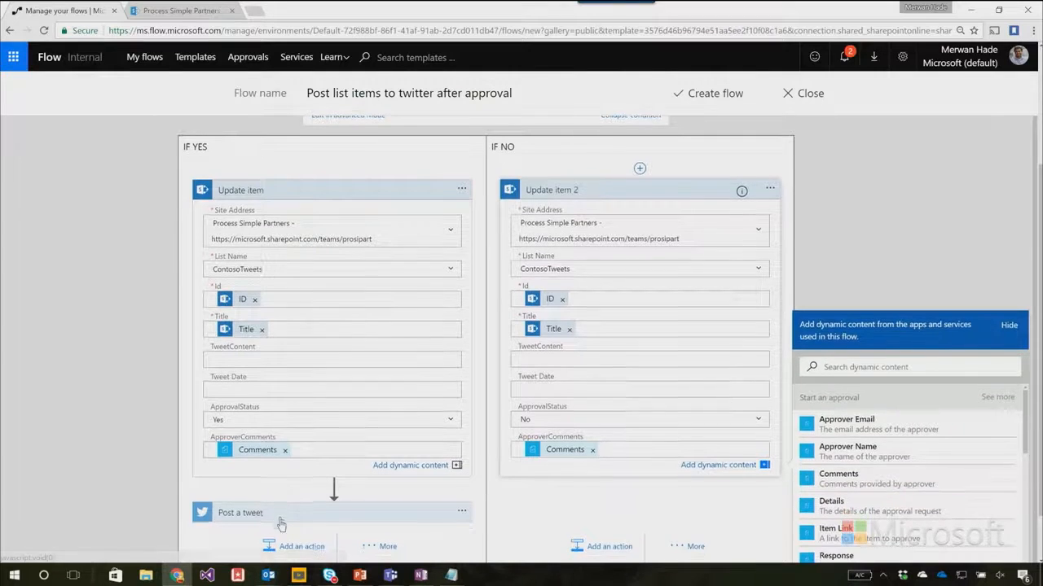
pyautogui.click(265, 514)
pyautogui.scroll(-2, 403, 386)
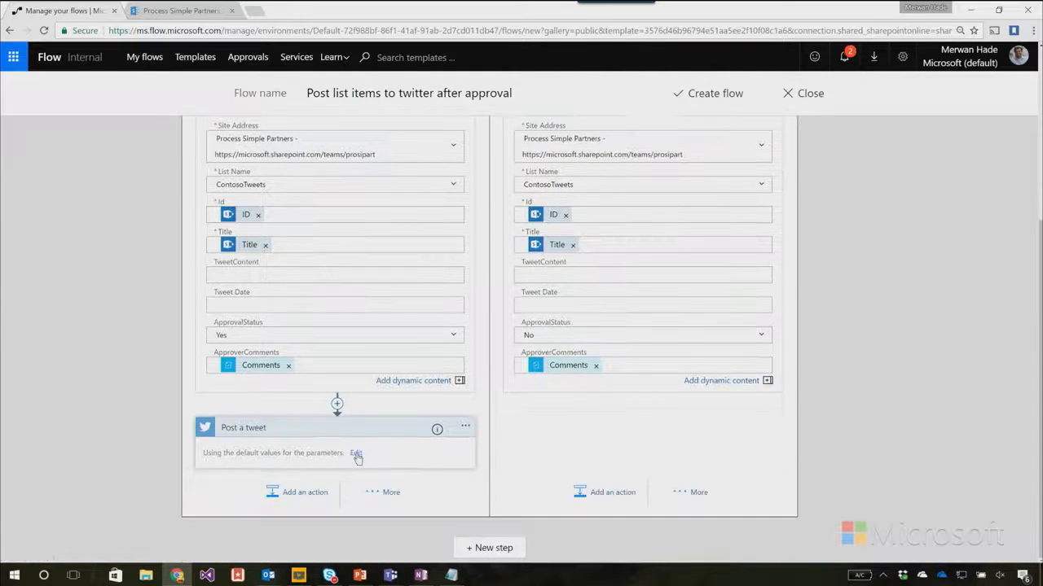
pyautogui.click(356, 455)
pyautogui.scroll(-1, 309, 405)
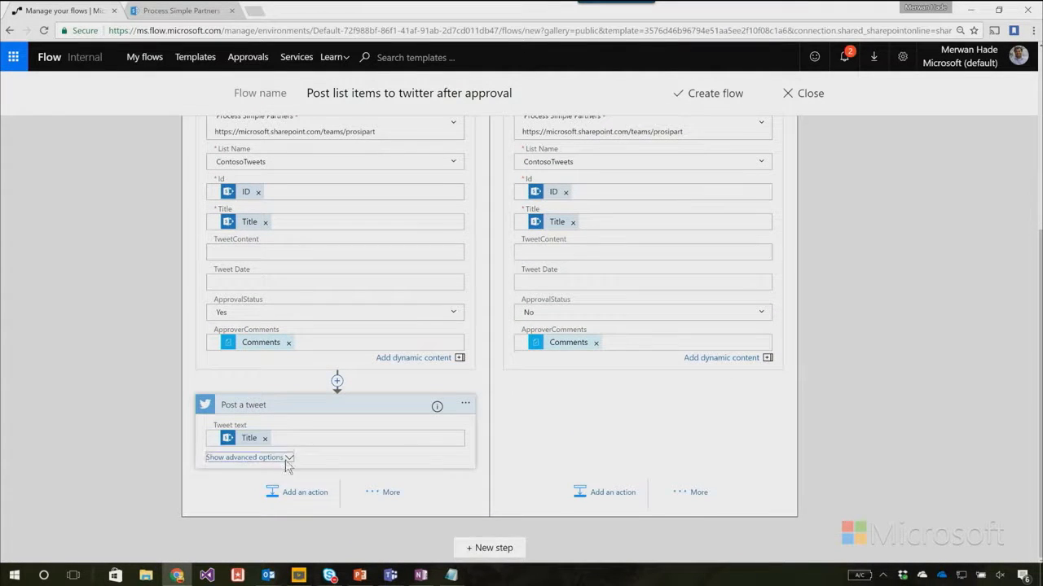
pyautogui.click(283, 460)
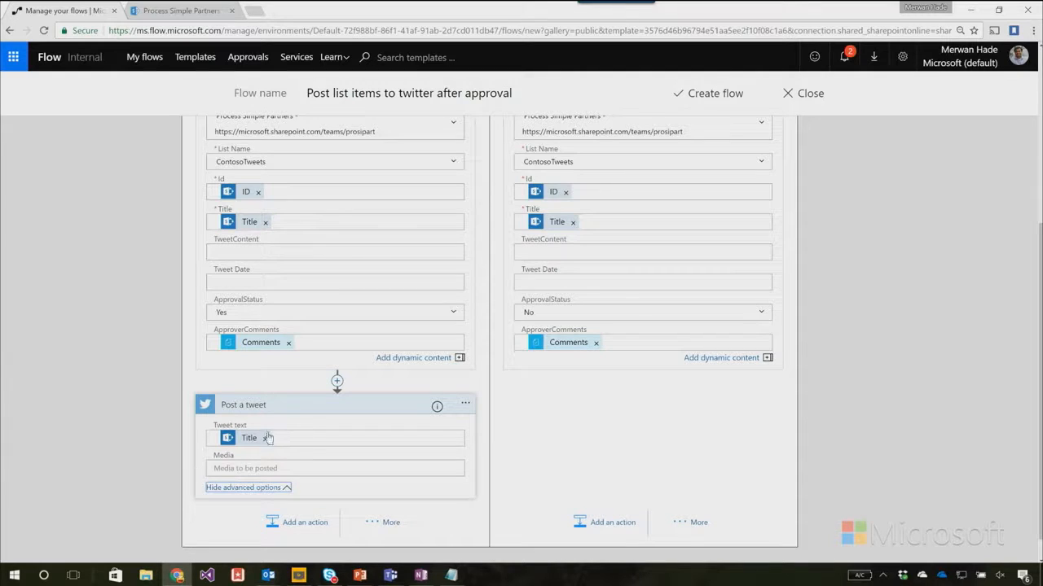
pyautogui.click(270, 439)
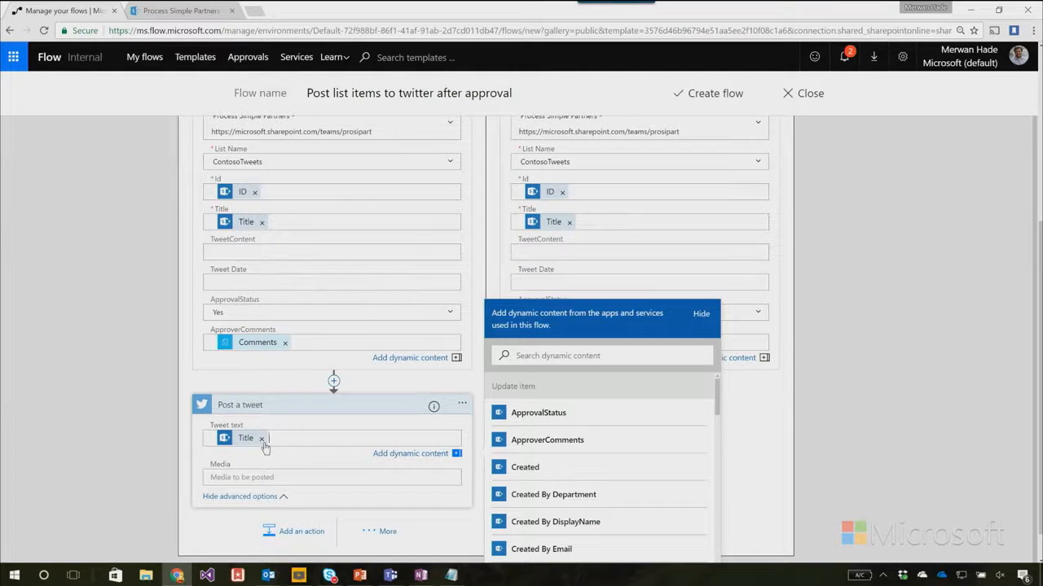
pyautogui.click(262, 440)
pyautogui.click(573, 355)
pyautogui.write('tweet')
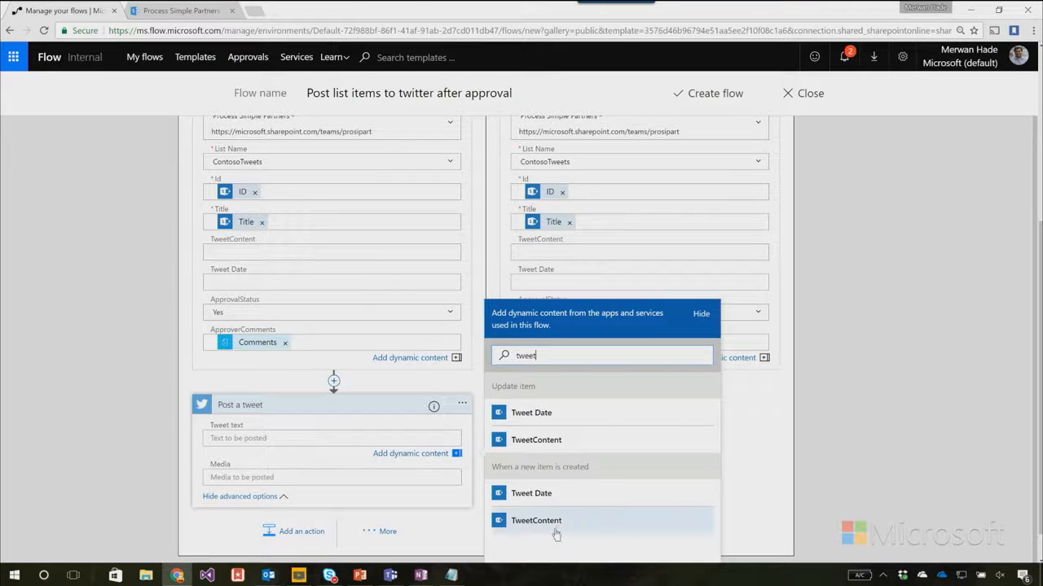
pyautogui.click(581, 446)
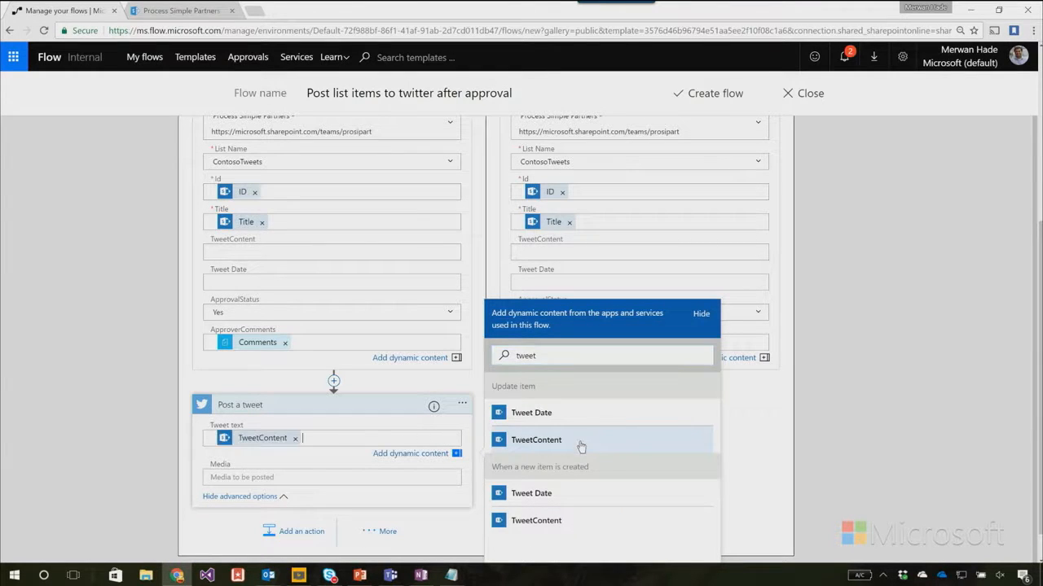
# Create the flow "Post list items to twitter after approval" with the configured trigger, approval and condition branches.
pyautogui.scroll(1, 645, 351)
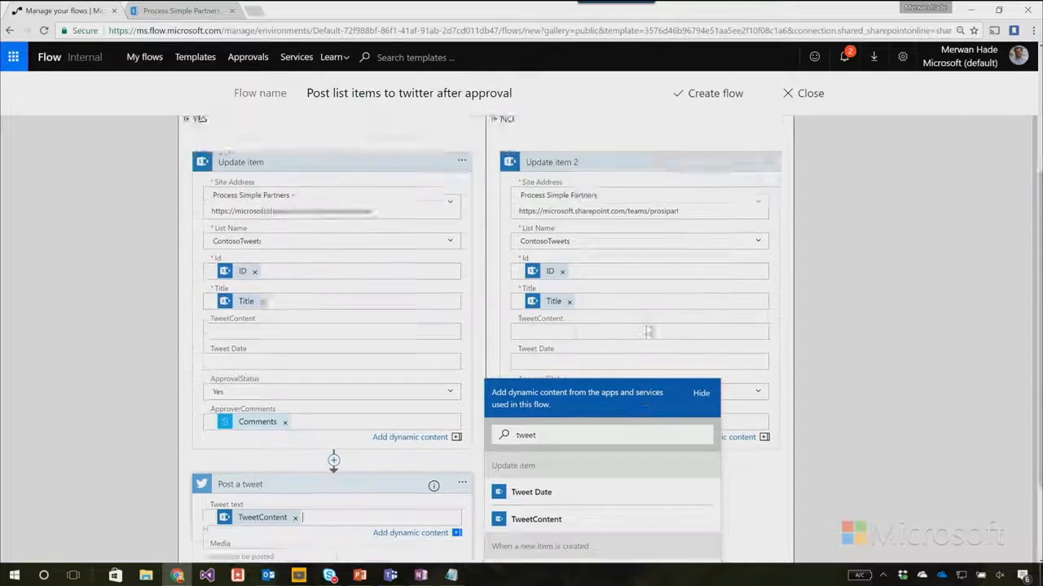
pyautogui.scroll(7, 646, 333)
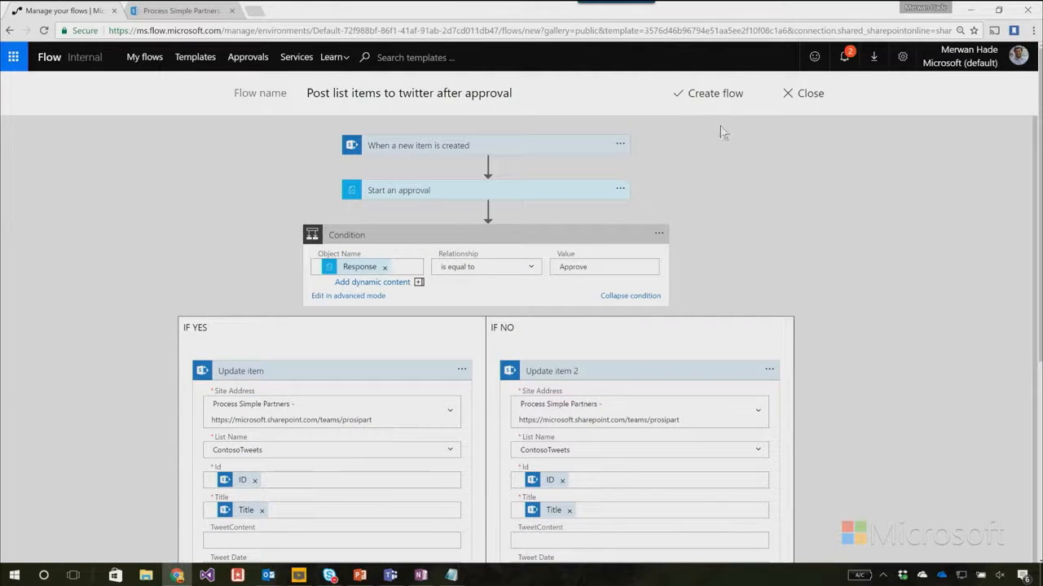
pyautogui.click(714, 94)
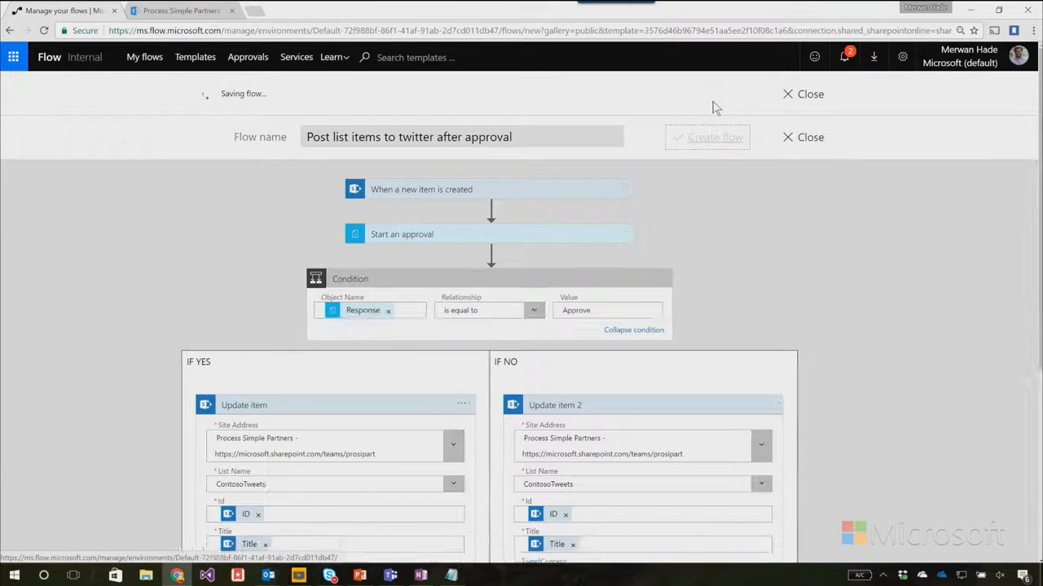